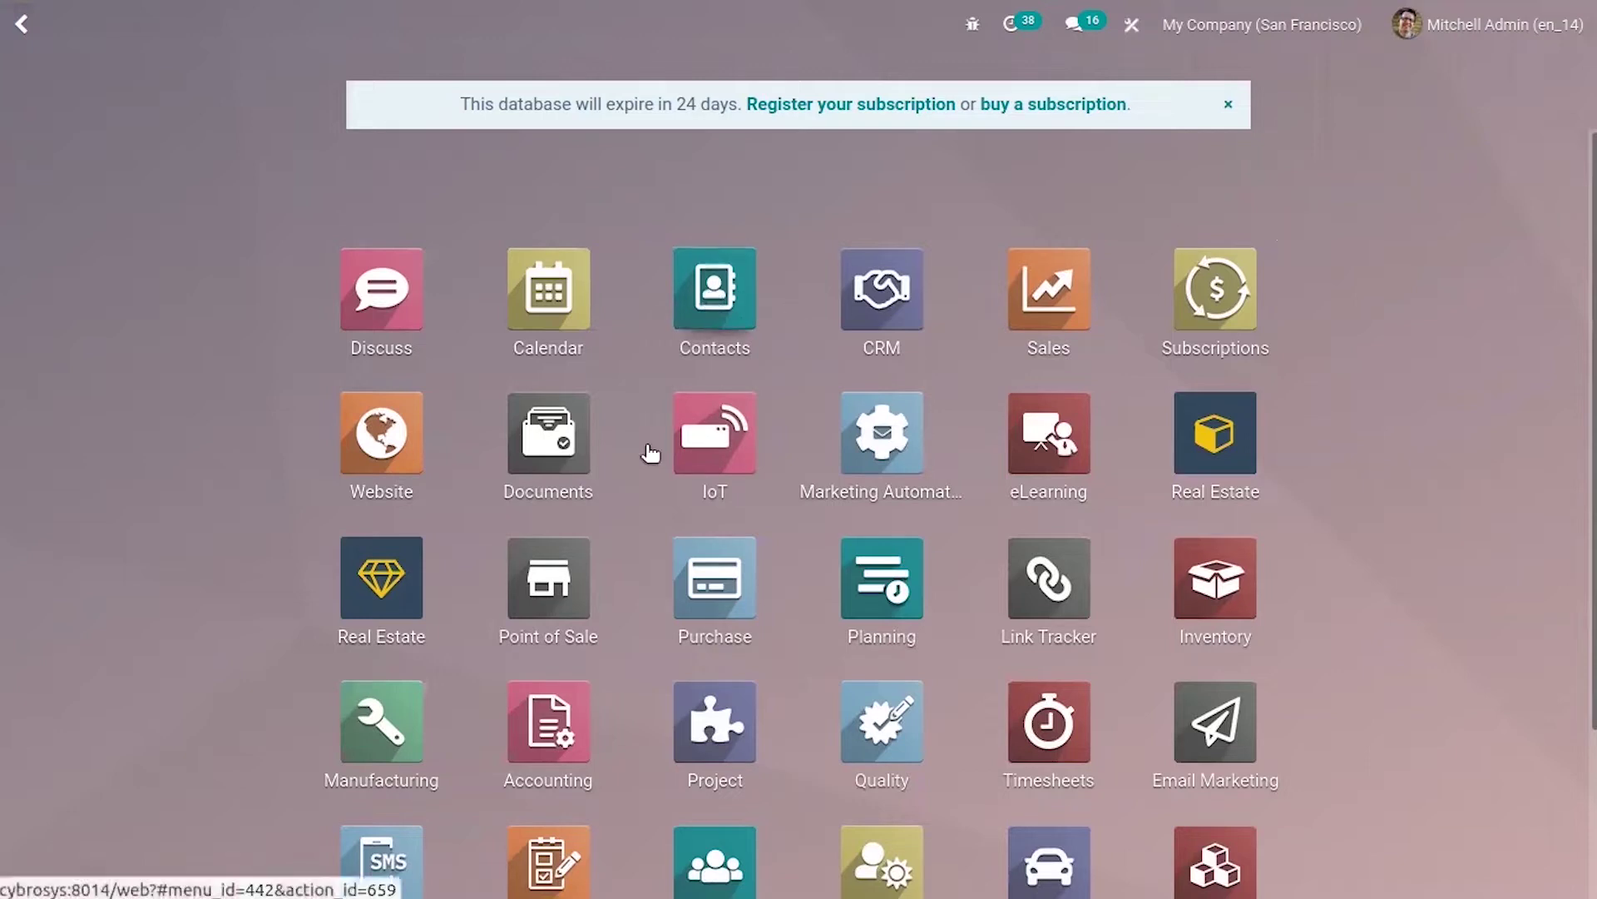
Open the Purchase app in Studio and bring up its menu structure for editing.
{"action": "left_click", "coordinate": [677, 587]}
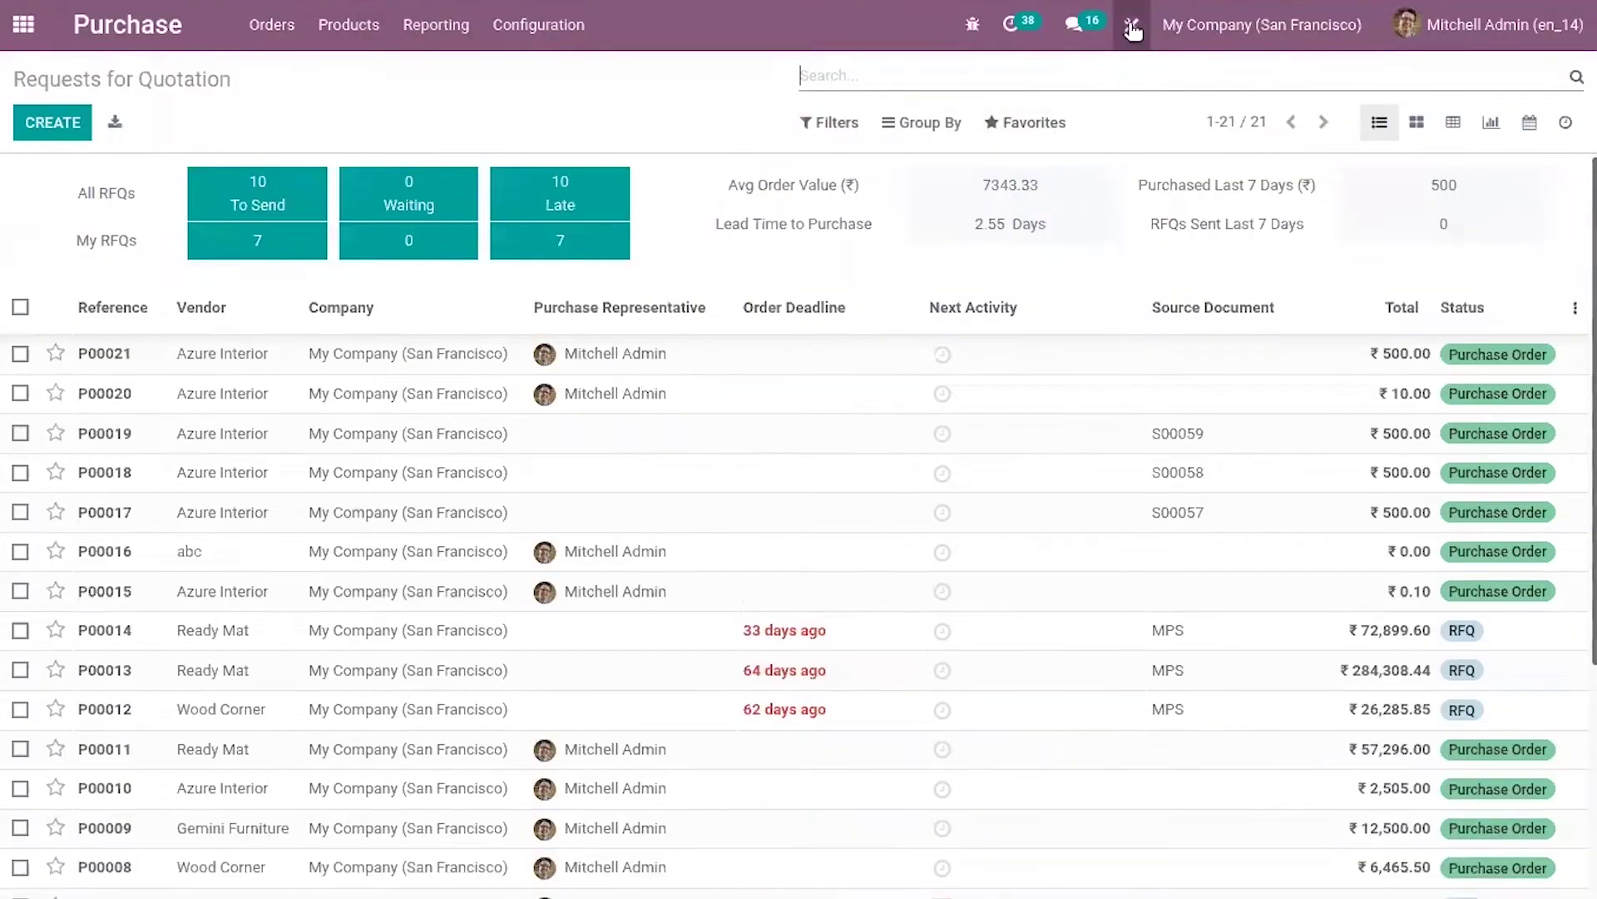
{"action": "left_click", "coordinate": [1133, 29]}
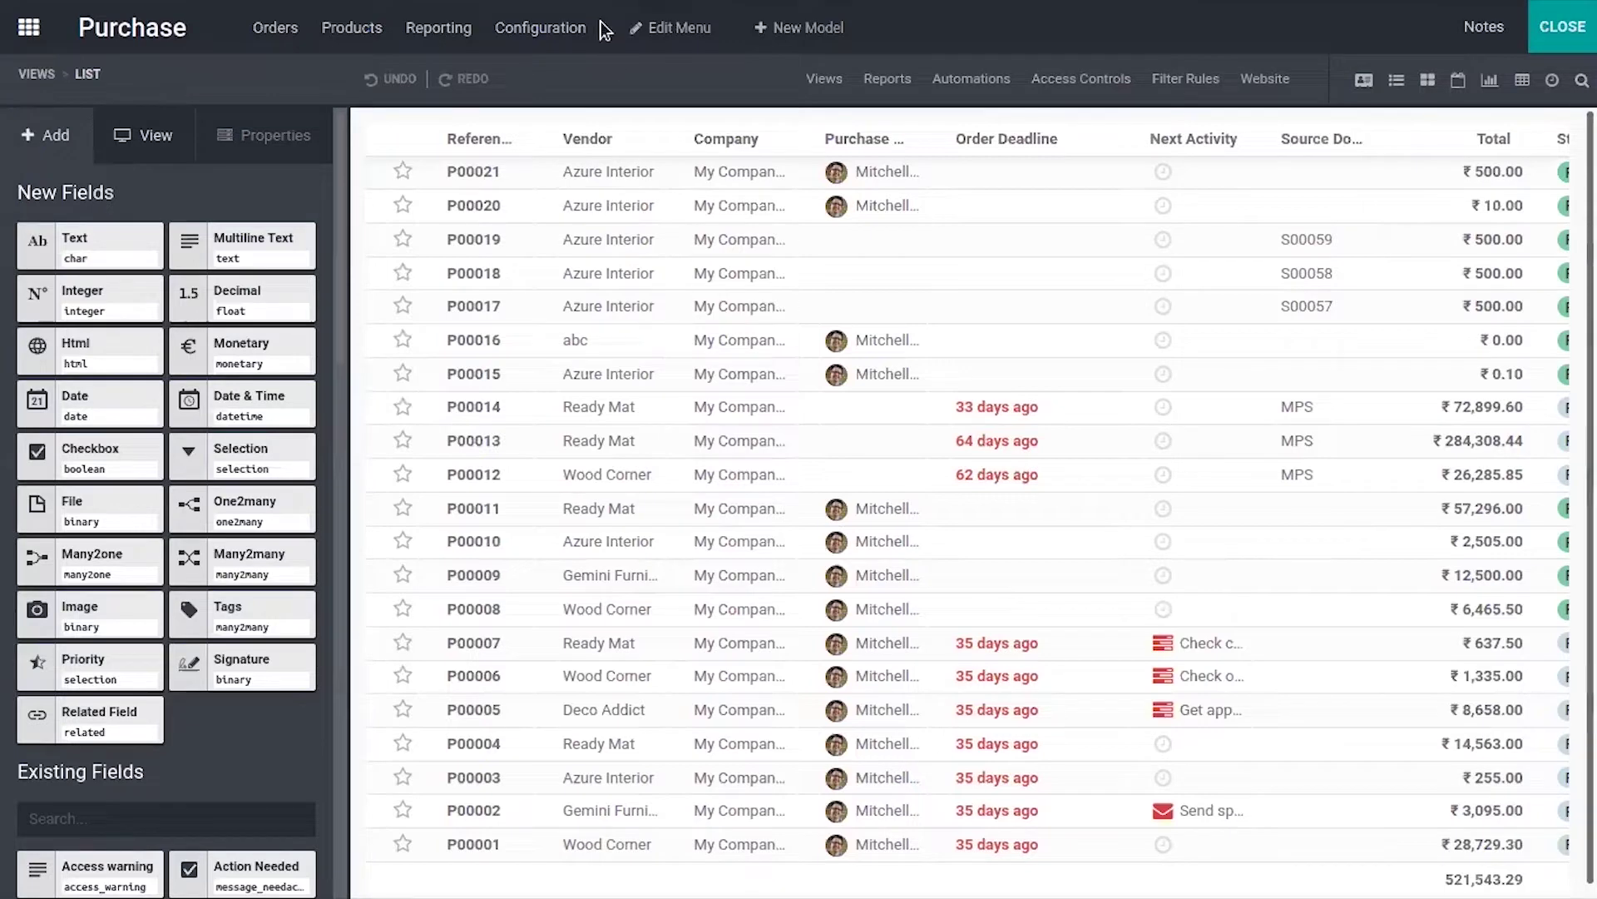
{"action": "left_click", "coordinate": [678, 31]}
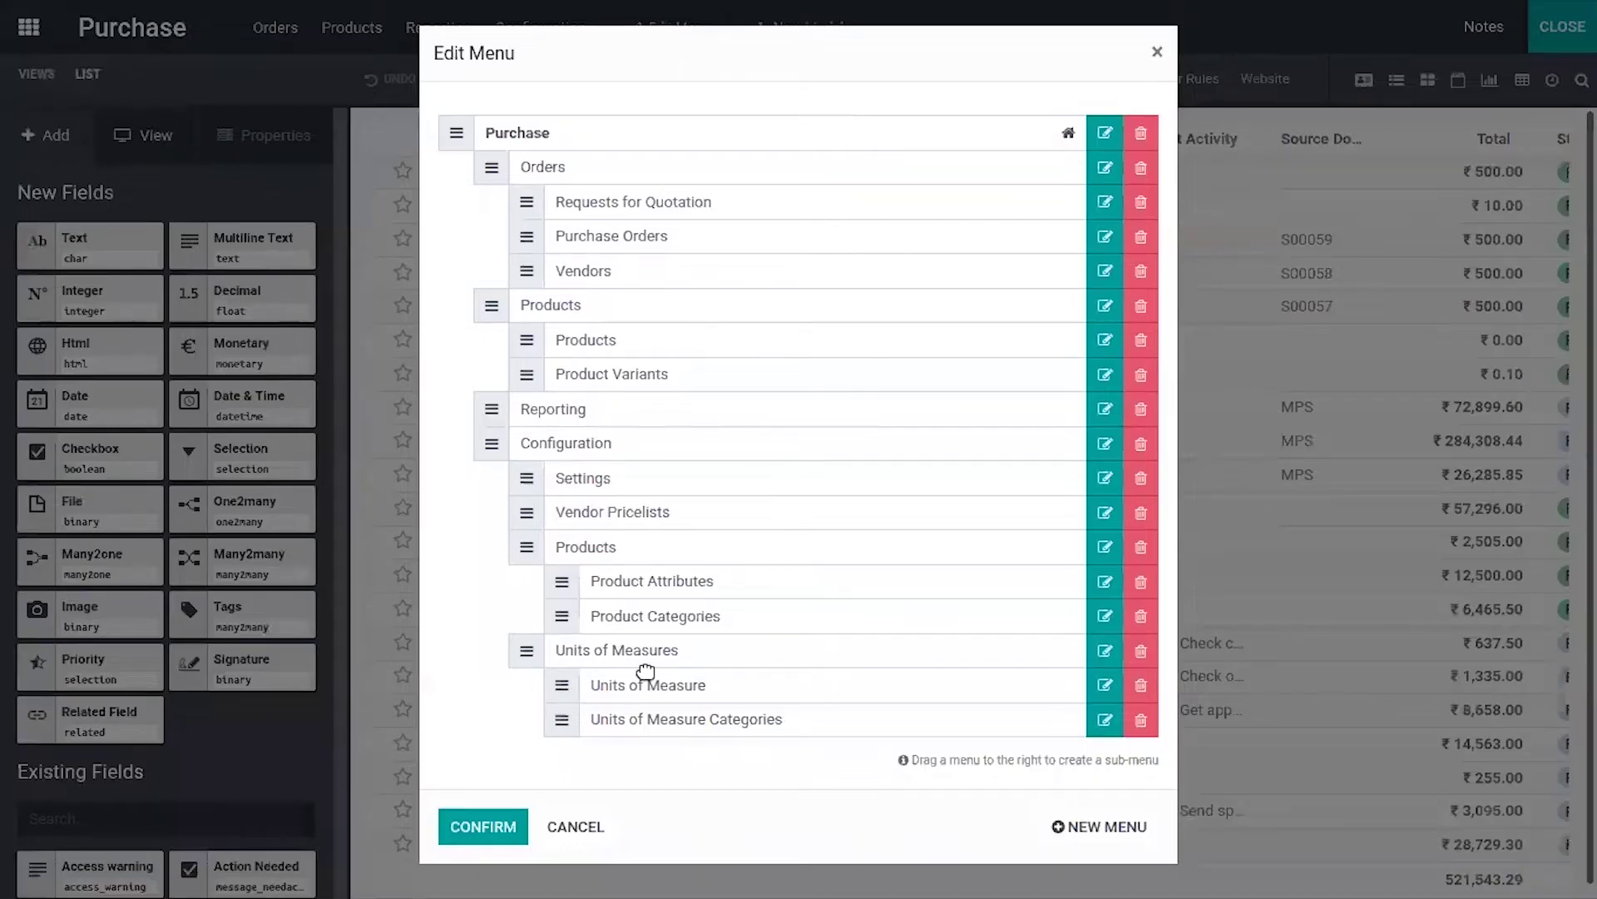
{"action": "left_click", "coordinate": [1157, 55]}
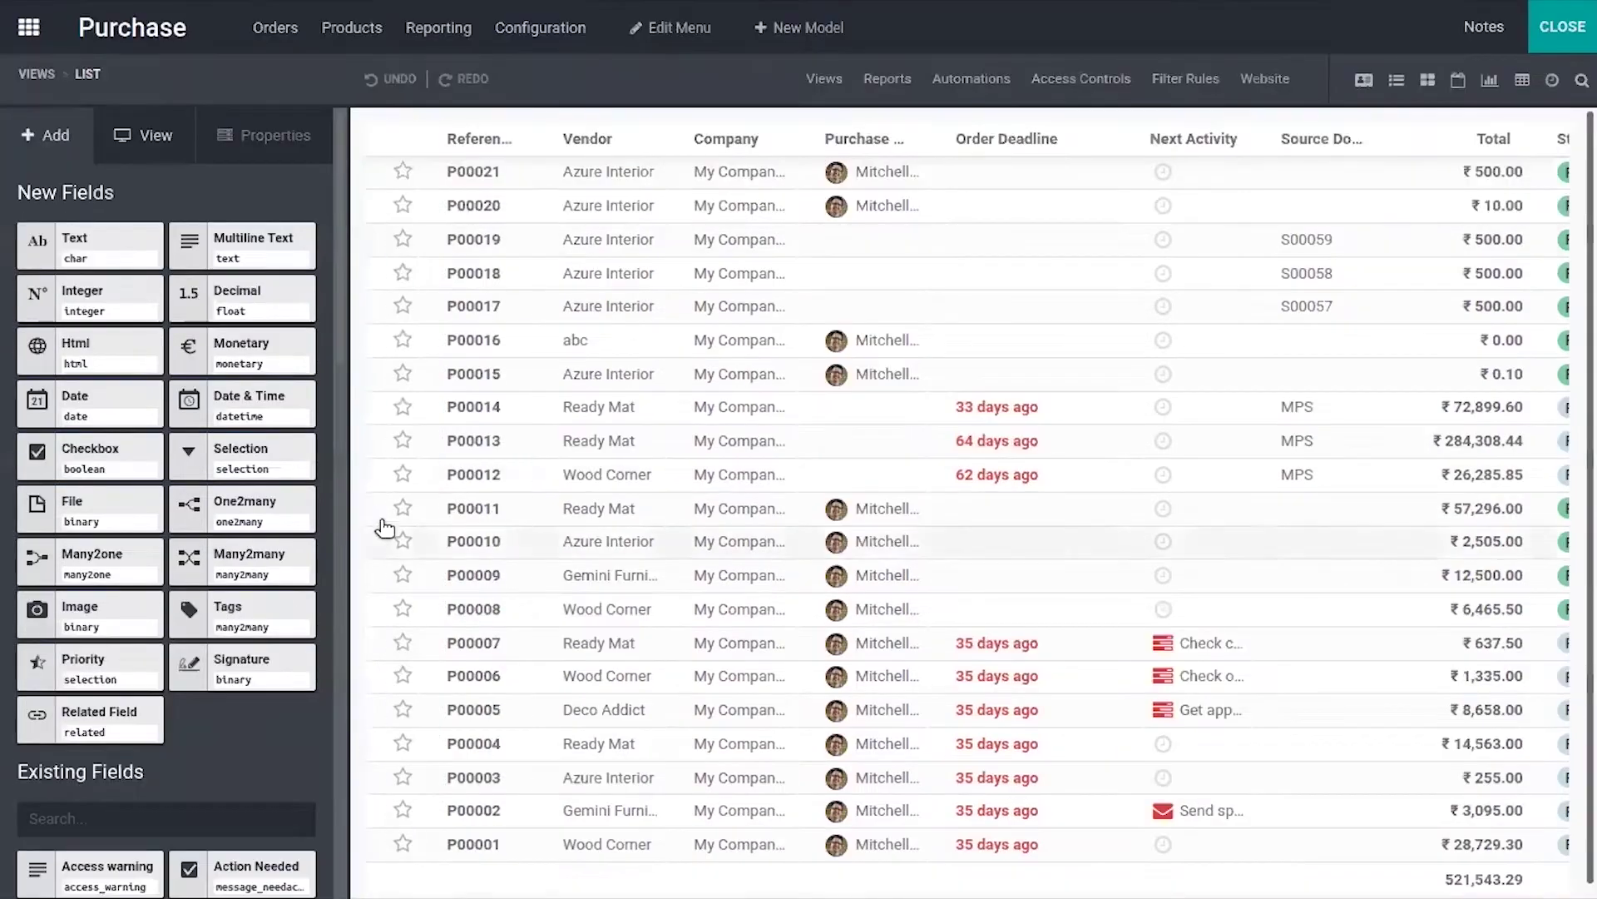
{"action": "left_click", "coordinate": [669, 27]}
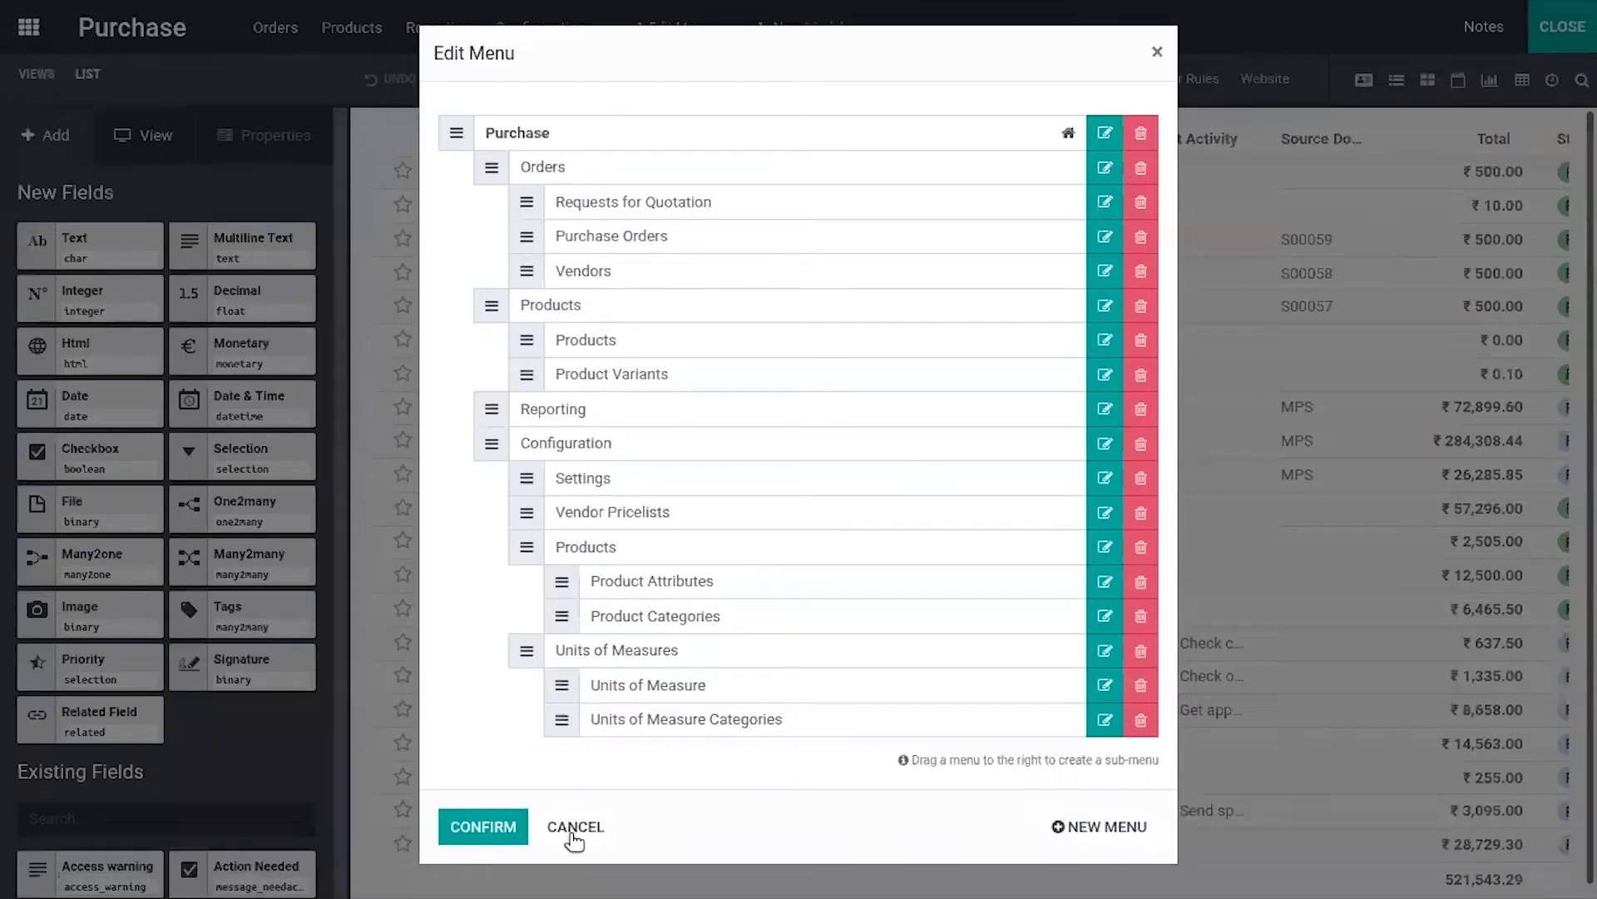
Add a menu named Business Type based on a new model and proceed to the model's feature selection.
{"action": "left_click", "coordinate": [1075, 827]}
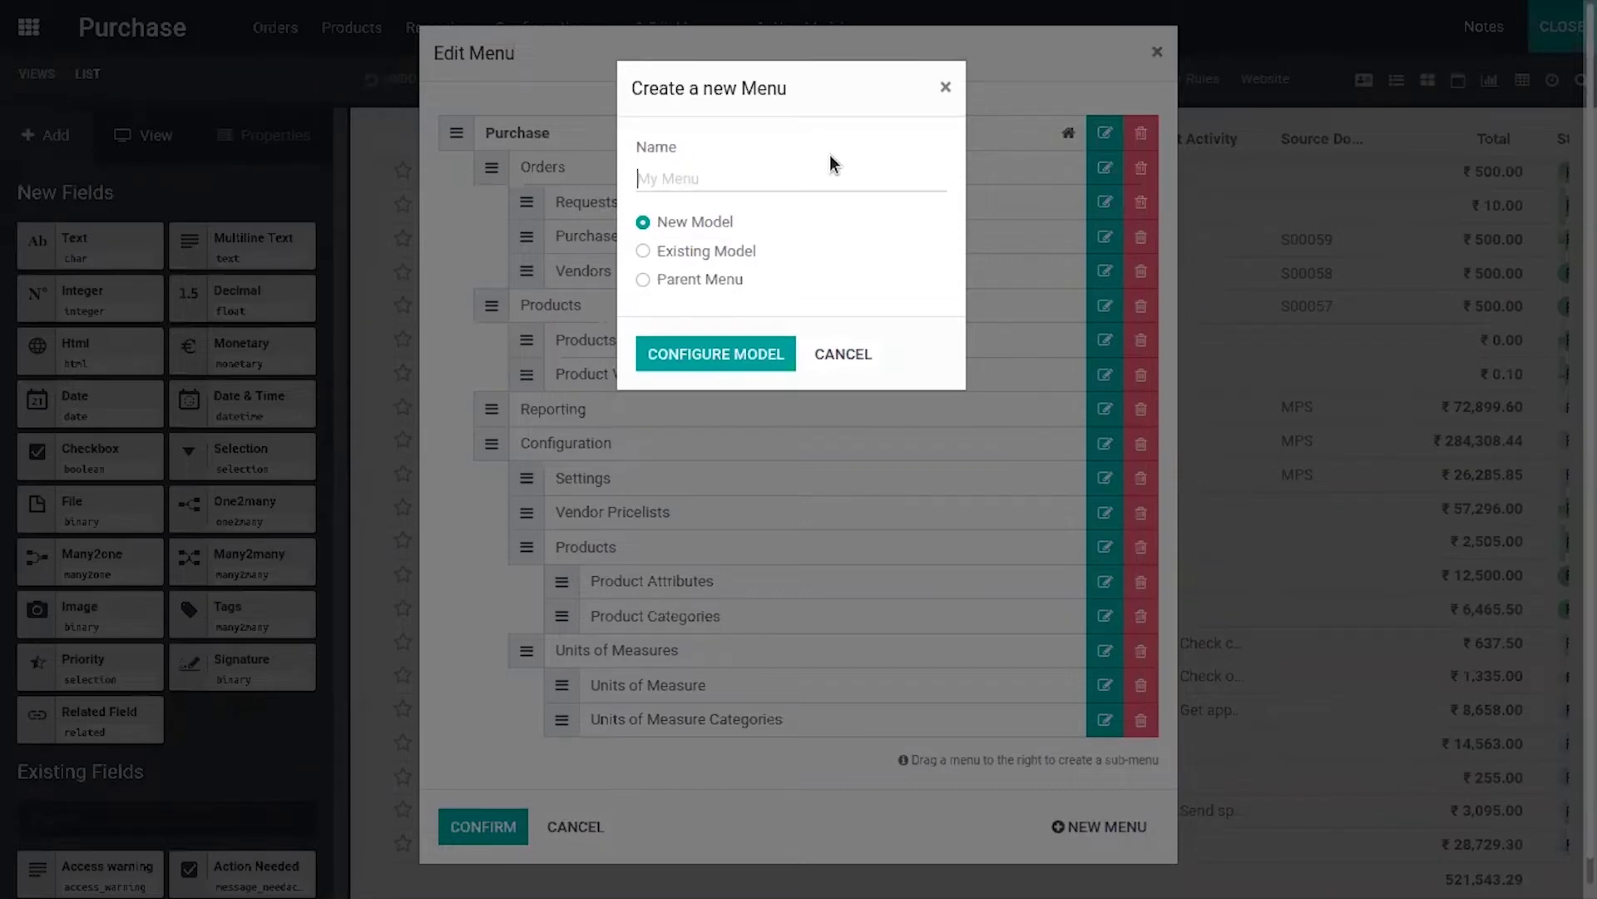
{"action": "type", "text": "Bui="}
{"action": "key", "text": "BackSpace"}
{"action": "key", "text": "BackSpace"}
{"action": "type", "text": "siness Type"}
{"action": "left_click", "coordinate": [718, 359]}
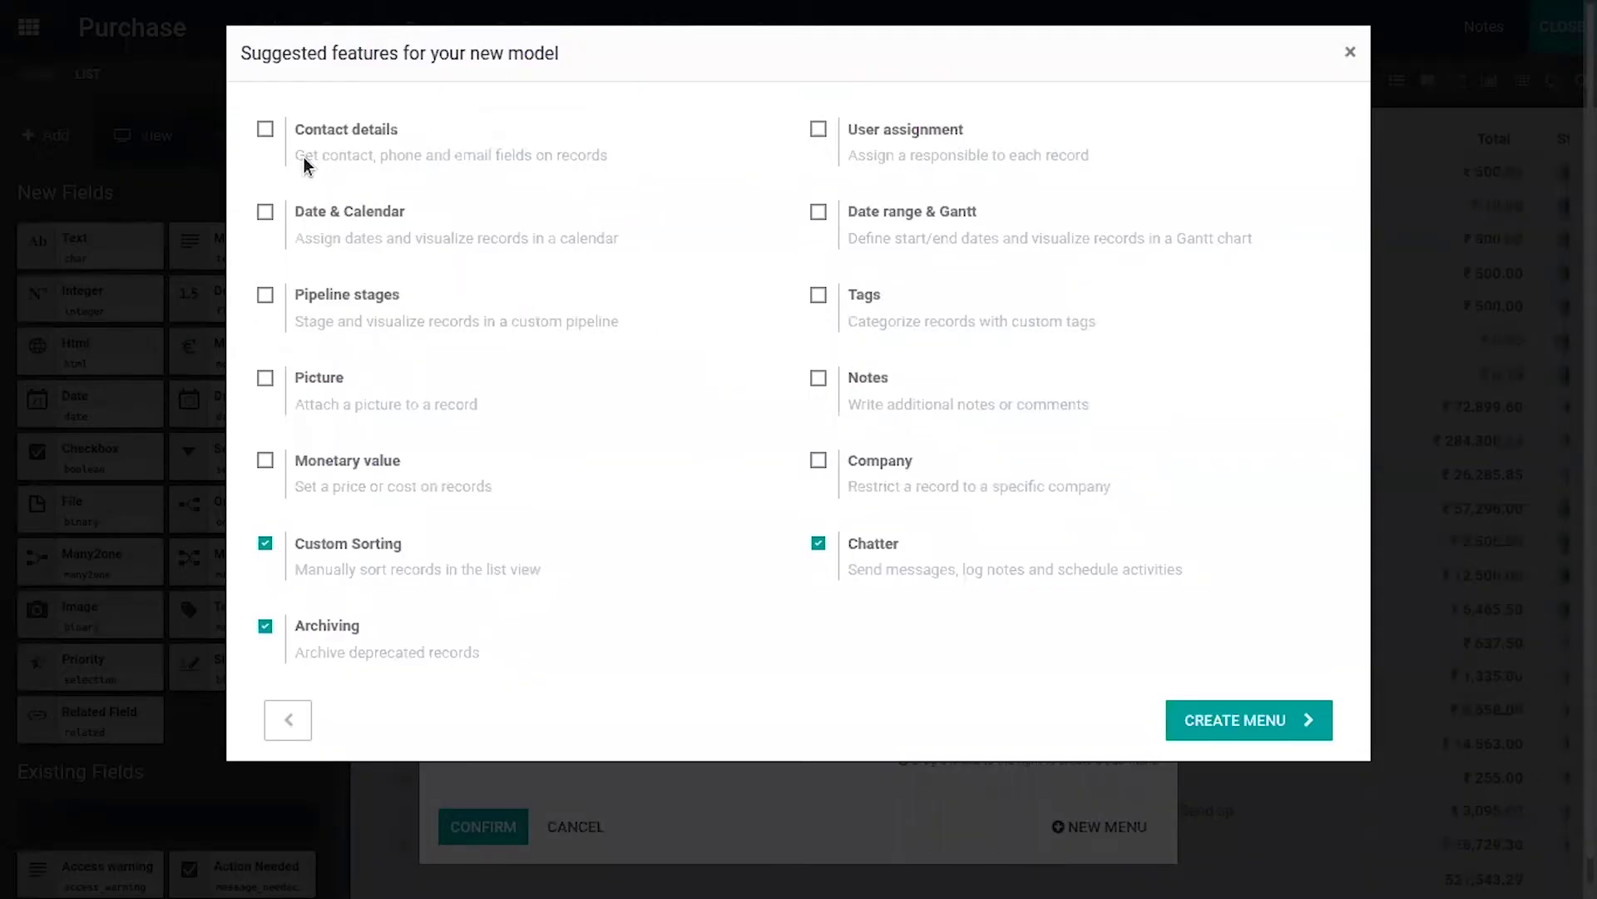
Enable Contact details, Picture, Tags, Notes and Company for the Business Type model and create the menu.
{"action": "left_click", "coordinate": [264, 379]}
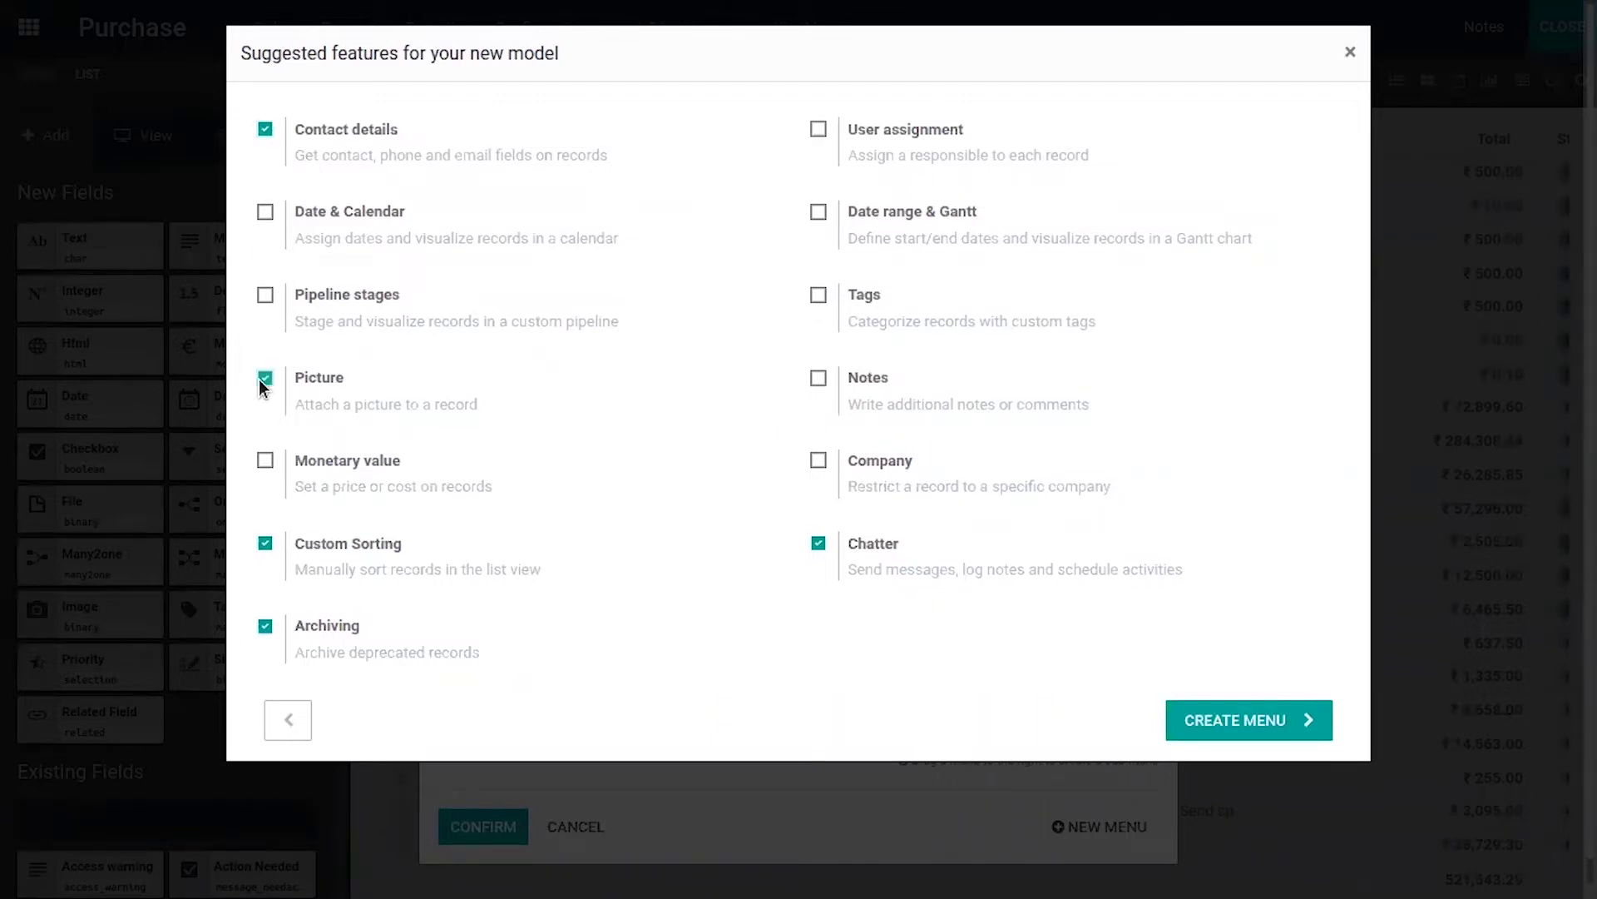
{"action": "left_click", "coordinate": [818, 295]}
{"action": "left_click", "coordinate": [817, 380]}
{"action": "left_click", "coordinate": [820, 458]}
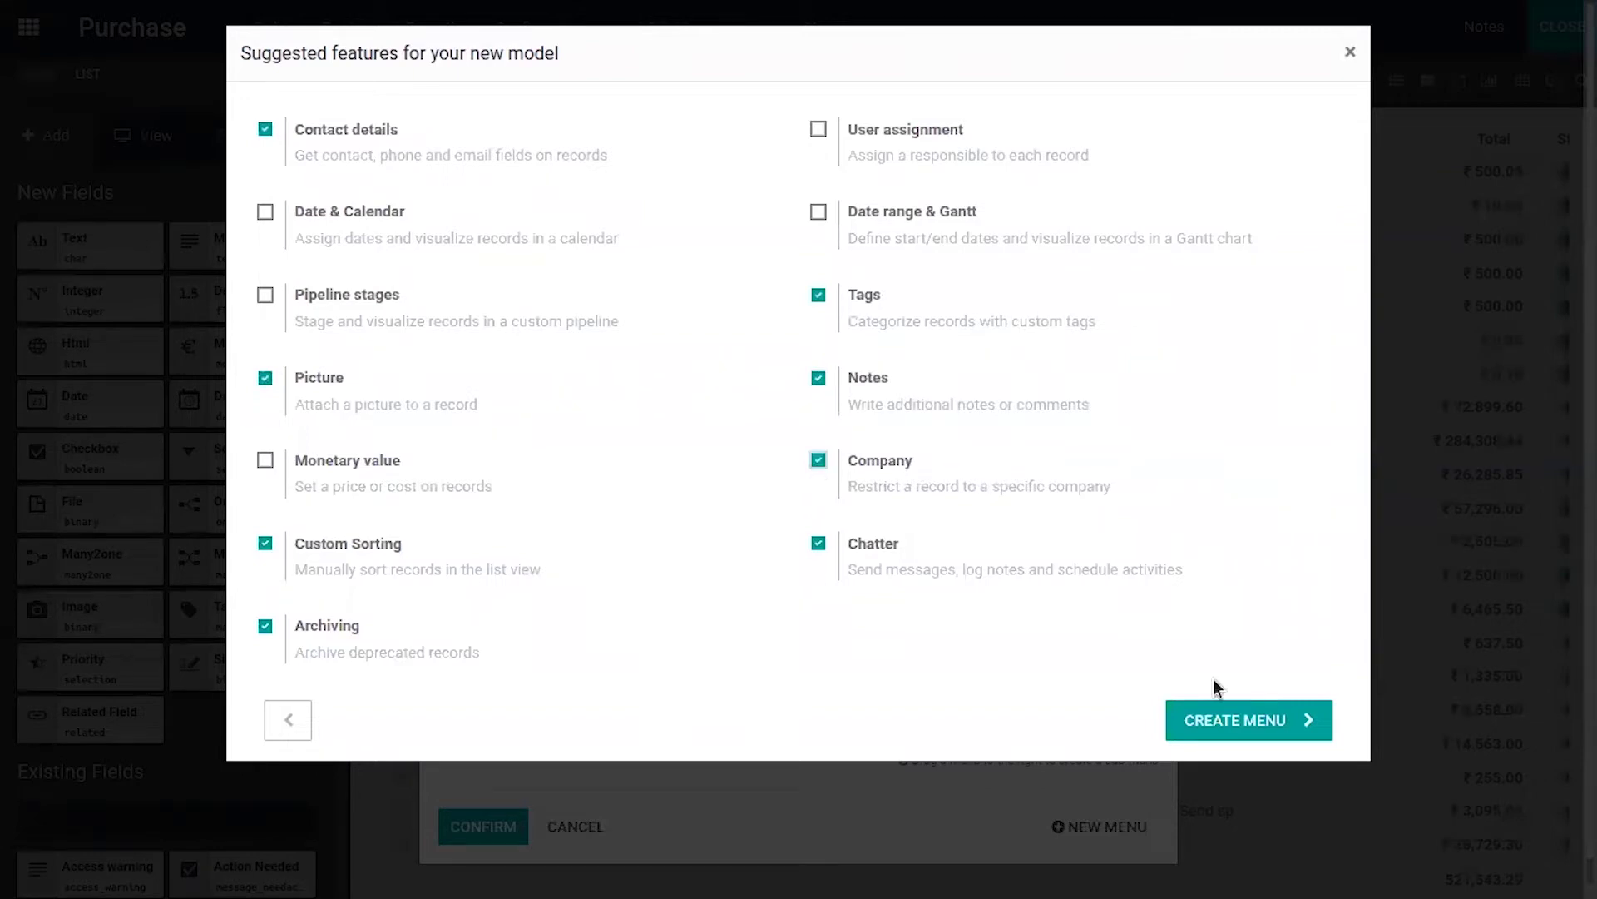
{"action": "left_click", "coordinate": [1236, 717]}
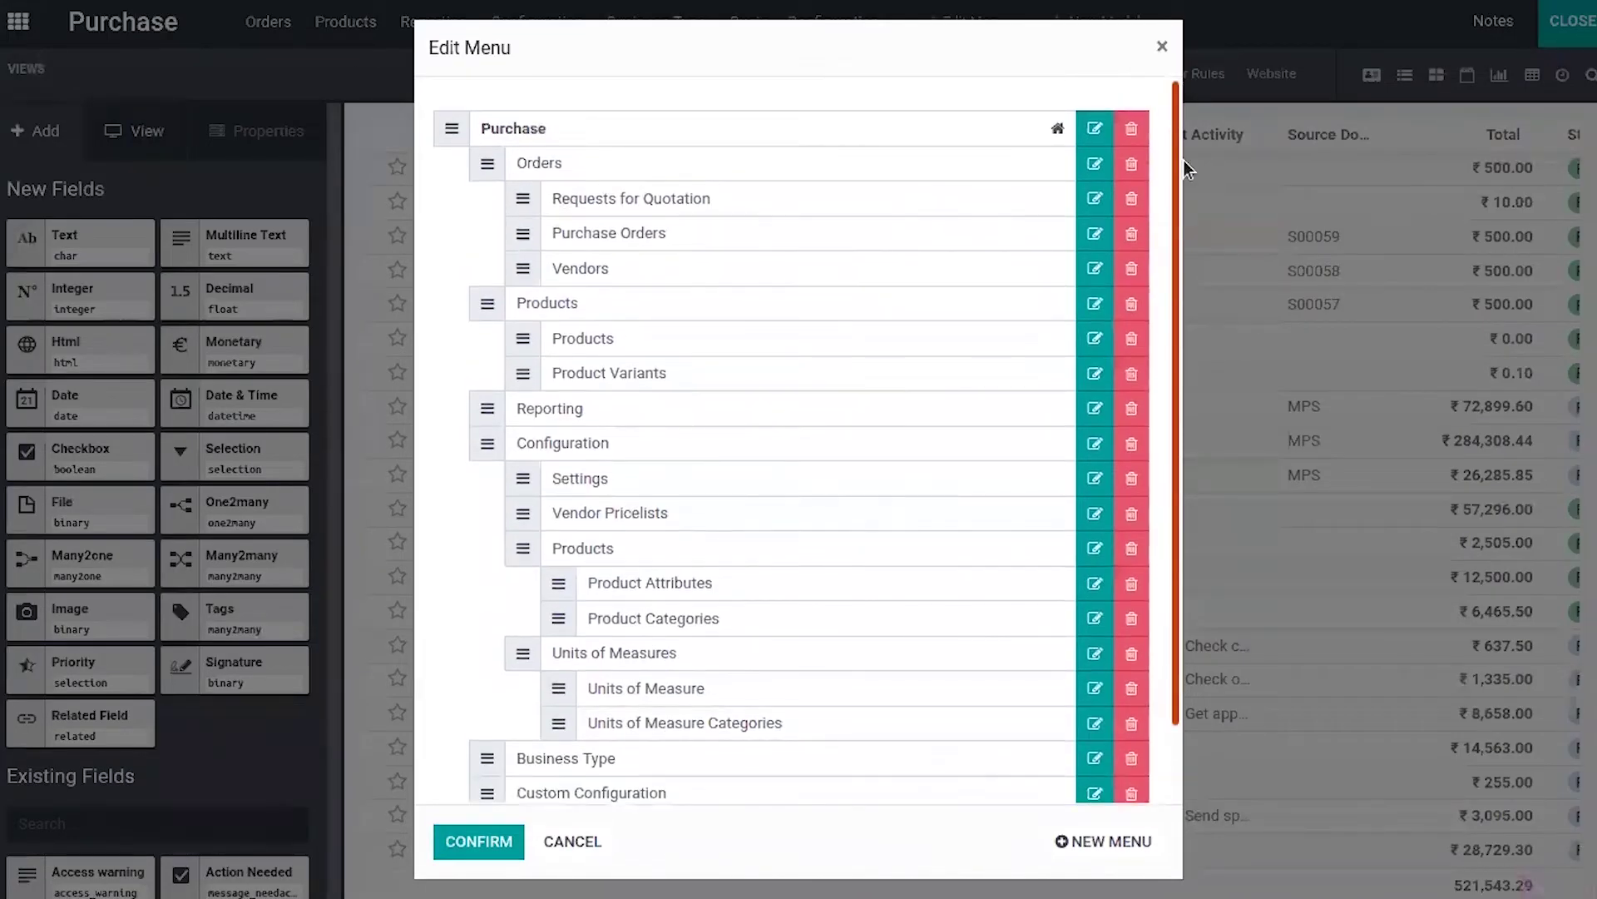
Move the Business Type and Business Type Tags menus under Orders and delete the Custom Configuration menu.
{"action": "scroll", "coordinate": [1157, 467], "scroll_direction": "down", "scroll_amount": 2}
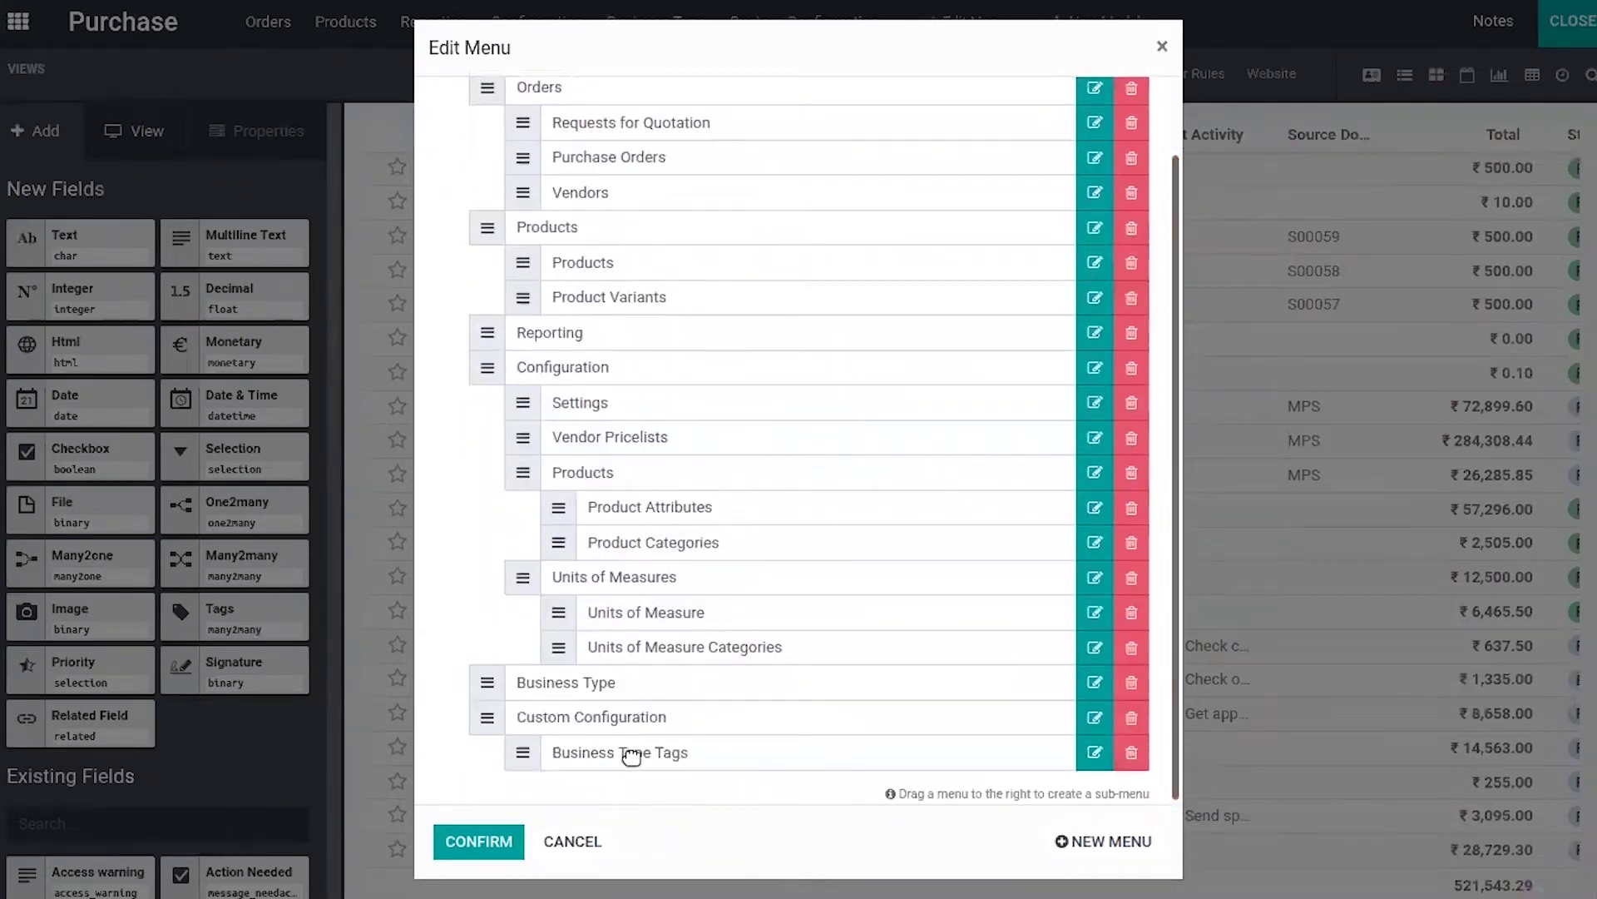
{"action": "left_click_drag", "start_coordinate": [631, 752], "coordinate": [583, 752]}
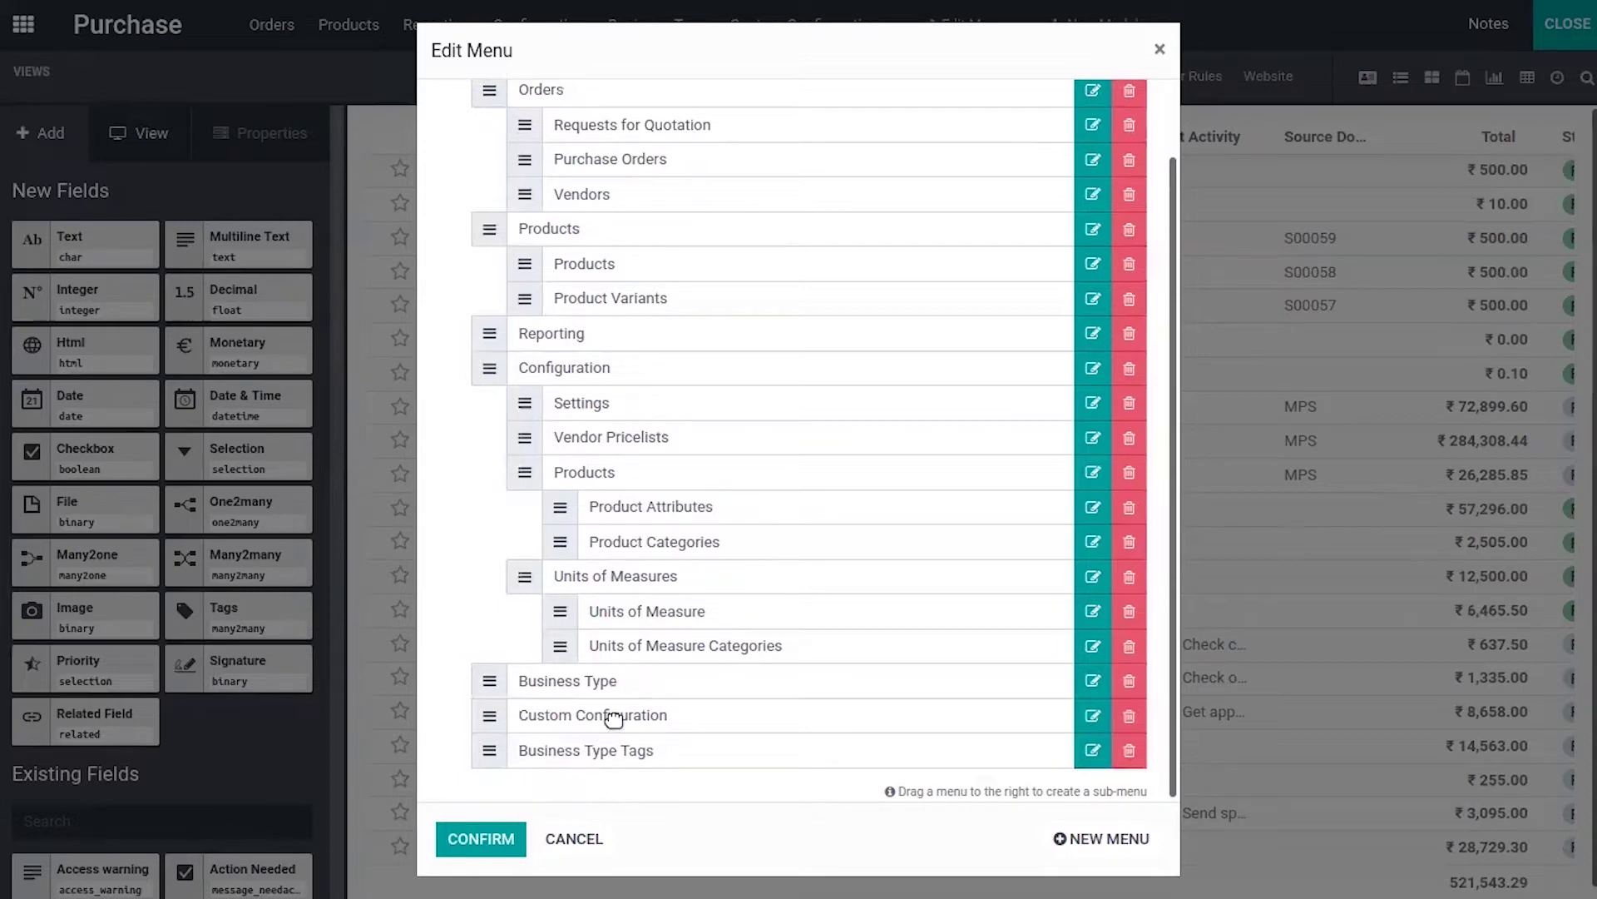
{"action": "left_click_drag", "start_coordinate": [567, 687], "coordinate": [602, 264]}
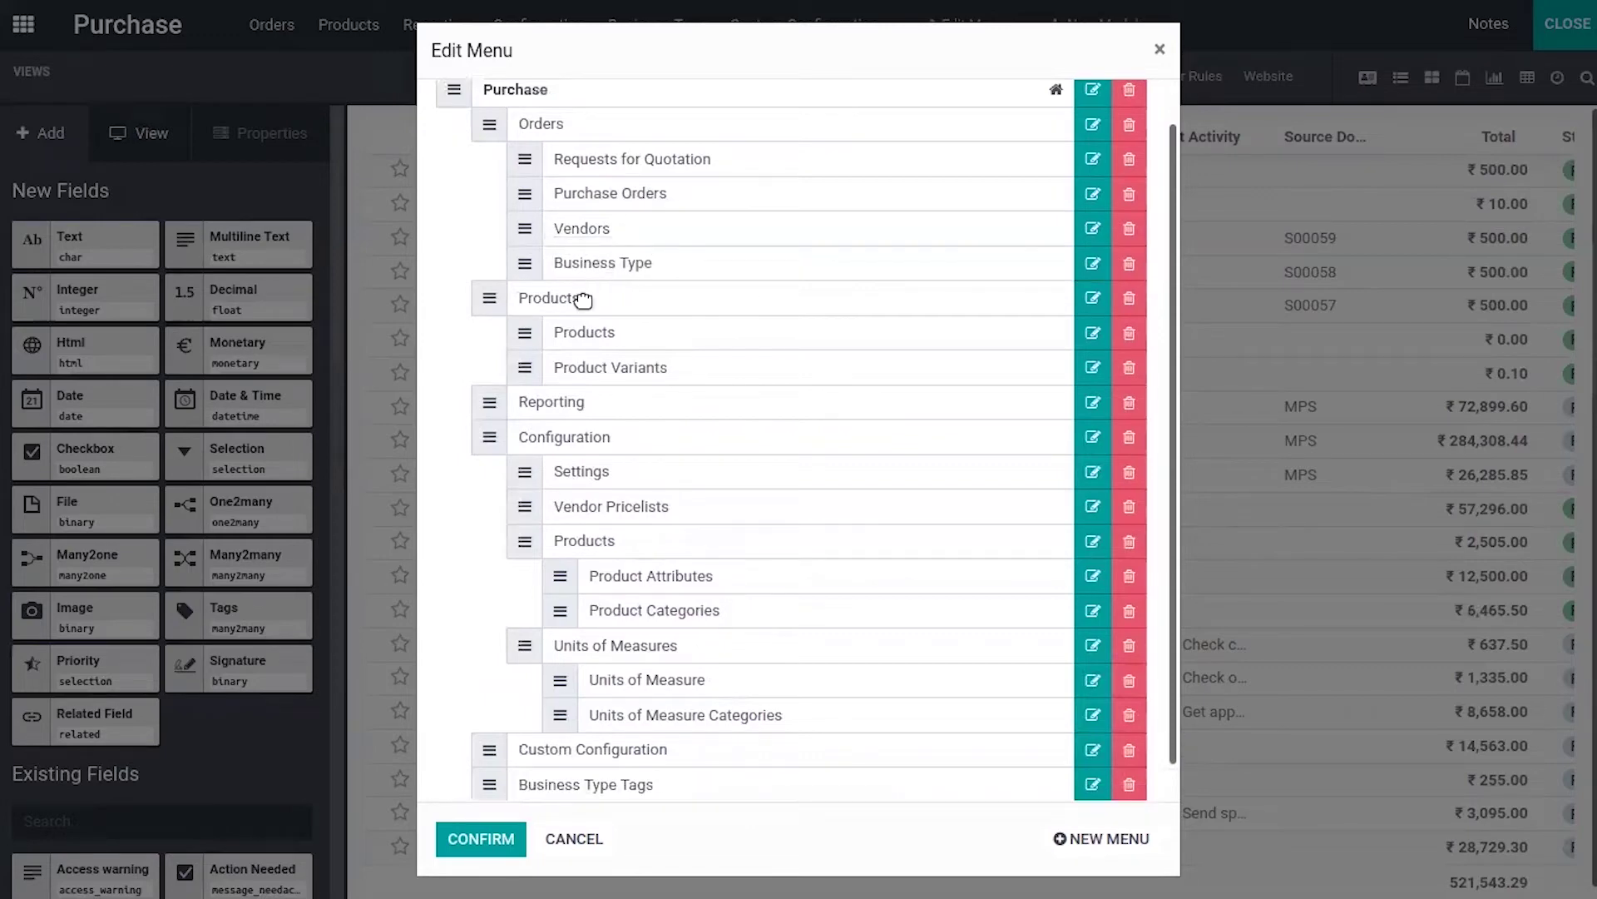
{"action": "left_click_drag", "start_coordinate": [591, 786], "coordinate": [610, 279]}
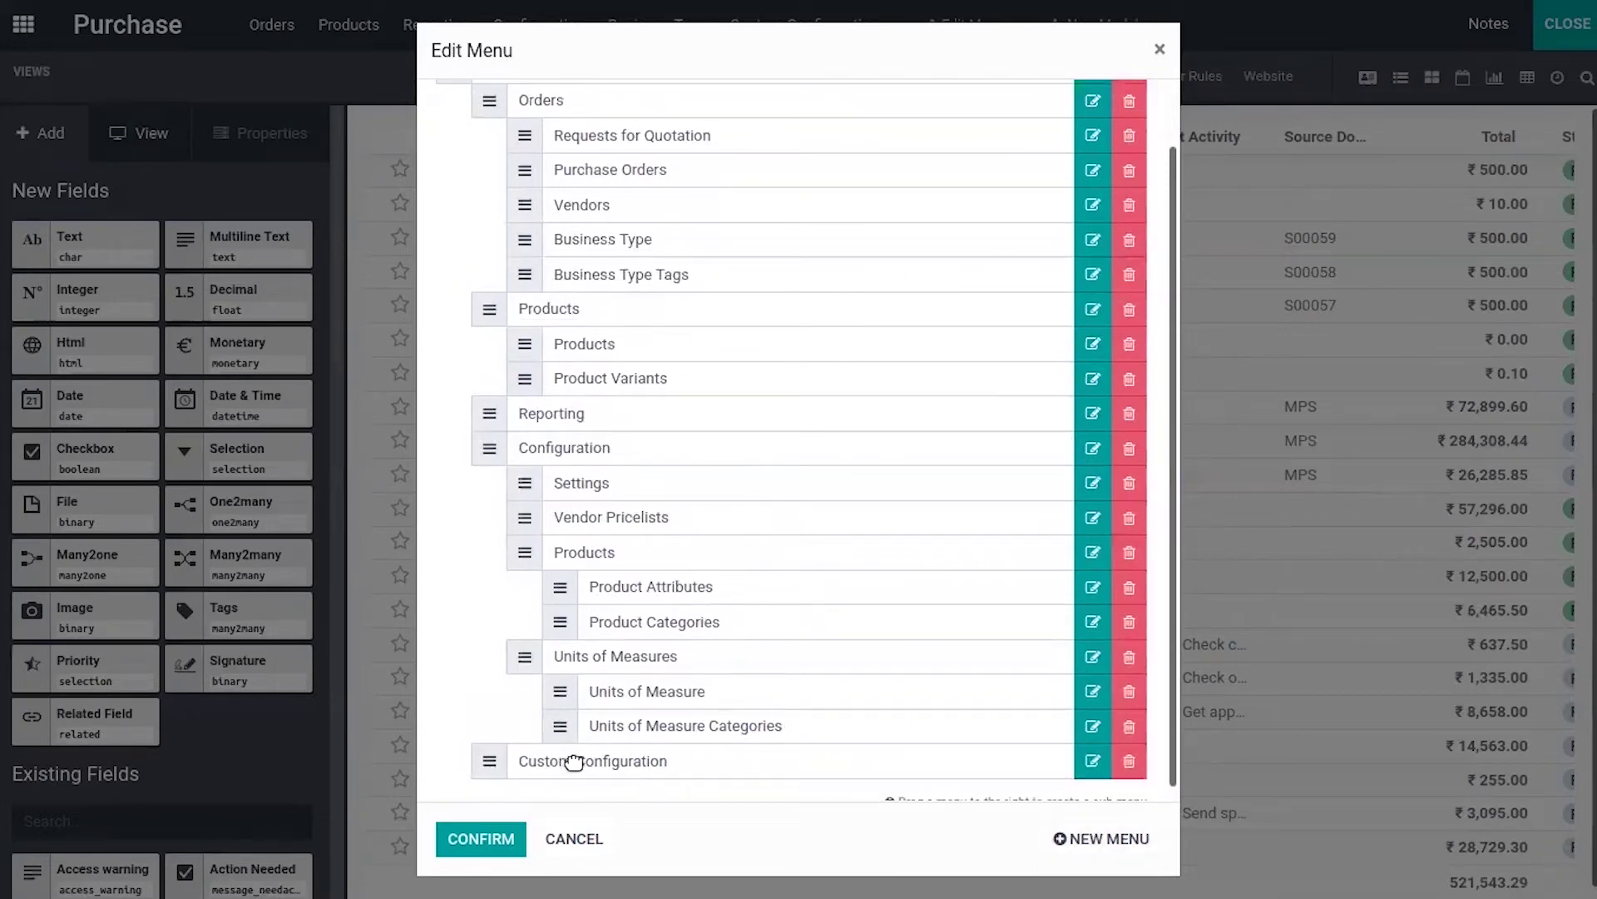
{"action": "left_click", "coordinate": [1131, 759]}
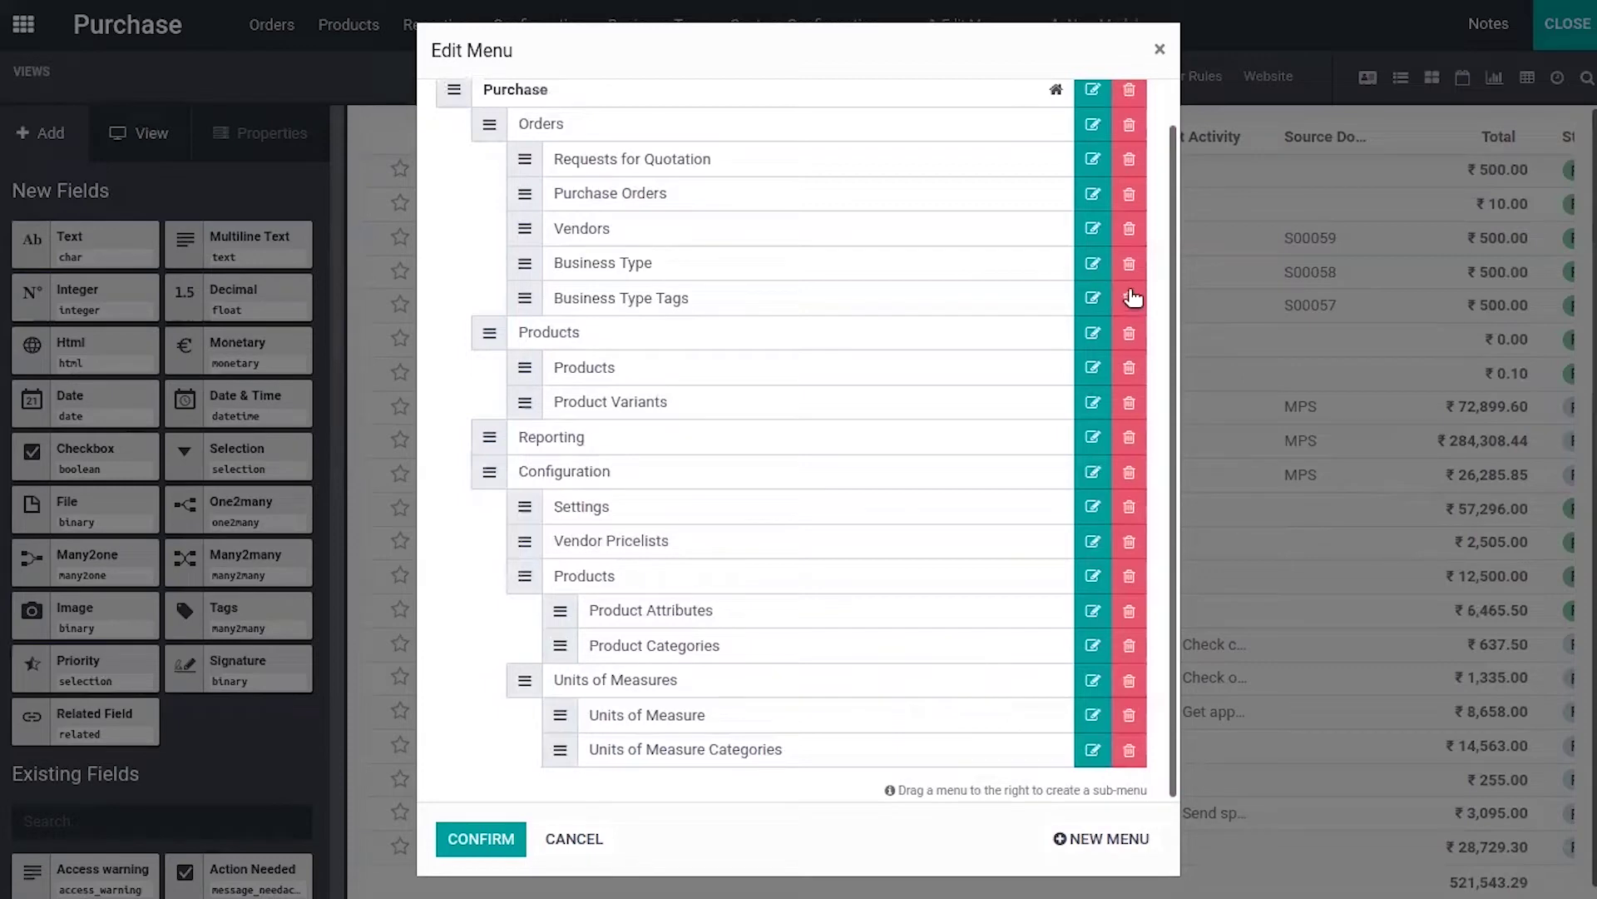
{"action": "left_click", "coordinate": [473, 836]}
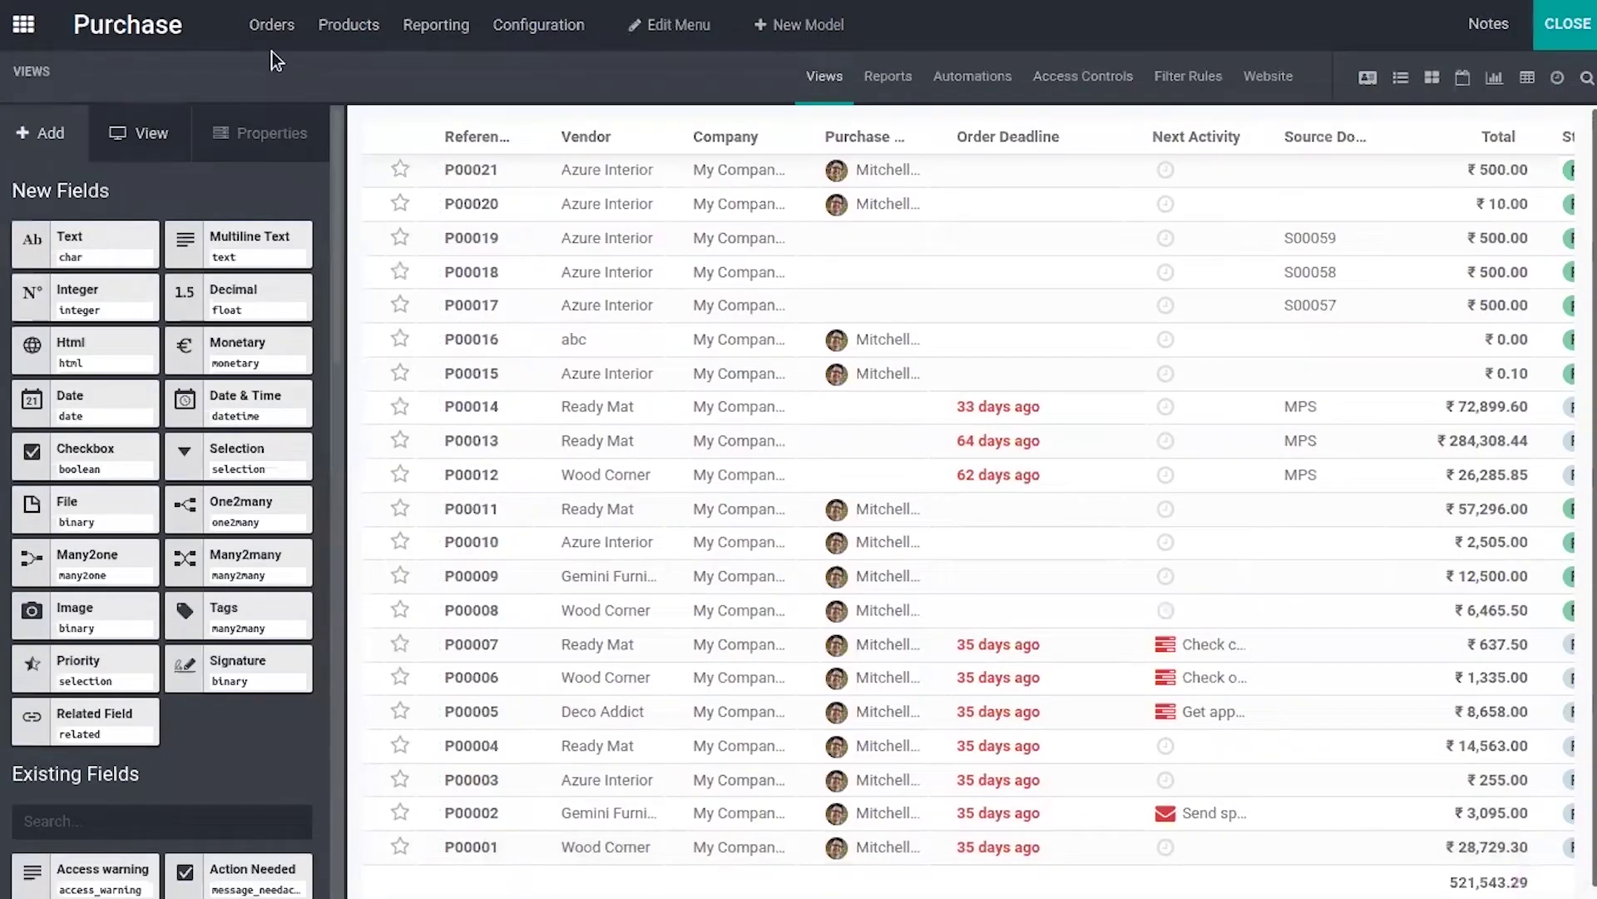
Open Business Type from the Orders menu in Studio and switch to its form view.
{"action": "left_click", "coordinate": [272, 25]}
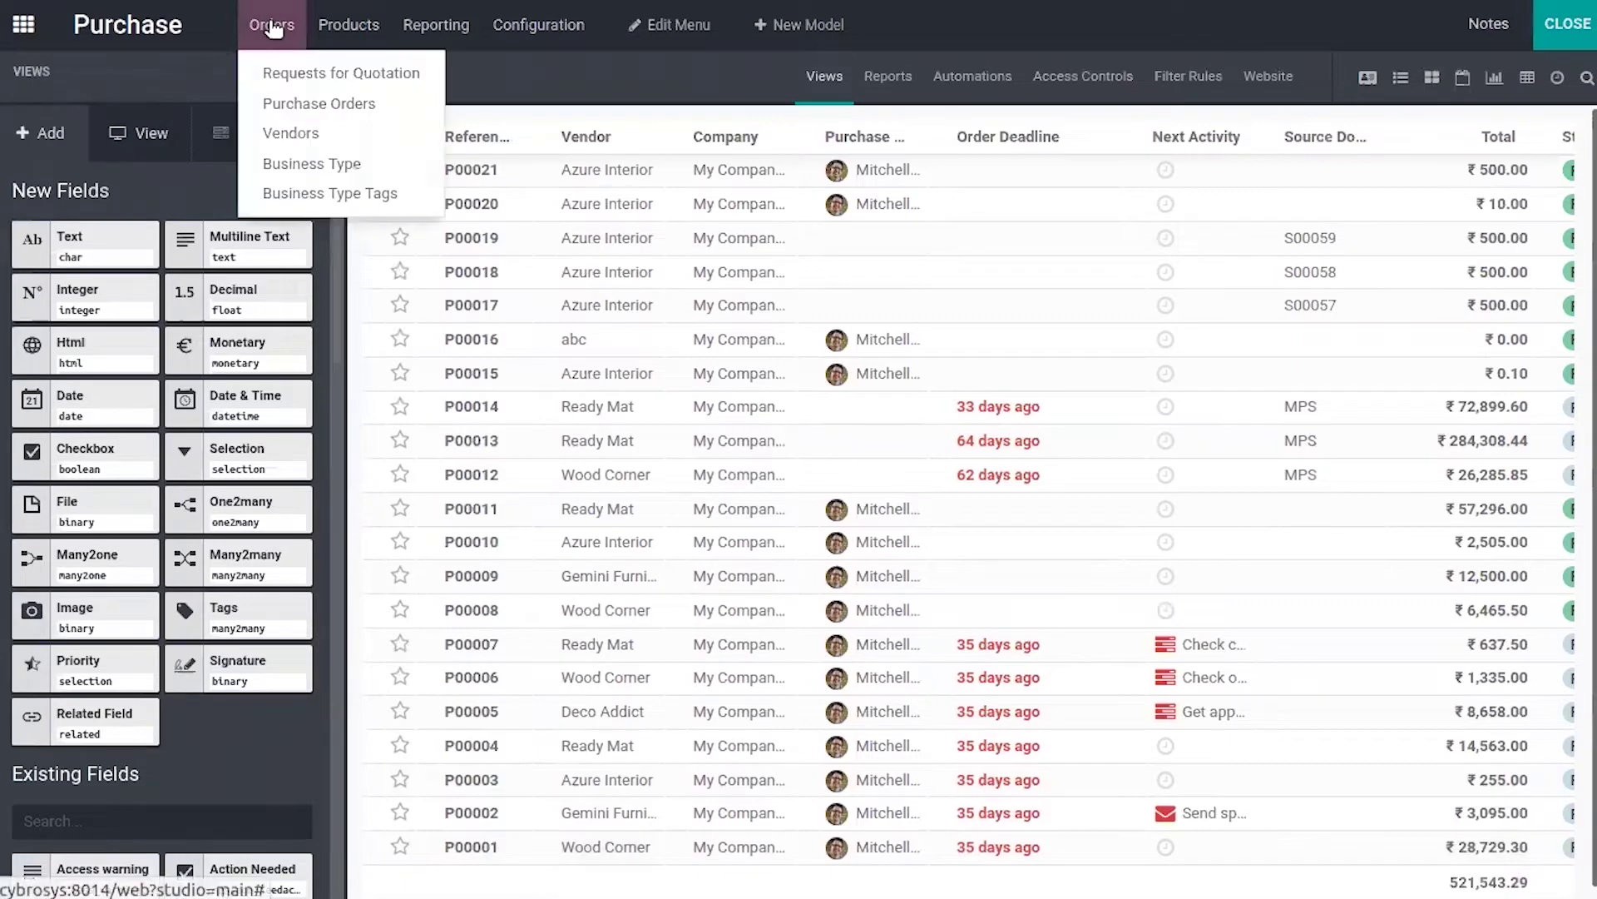
{"action": "left_click", "coordinate": [308, 162]}
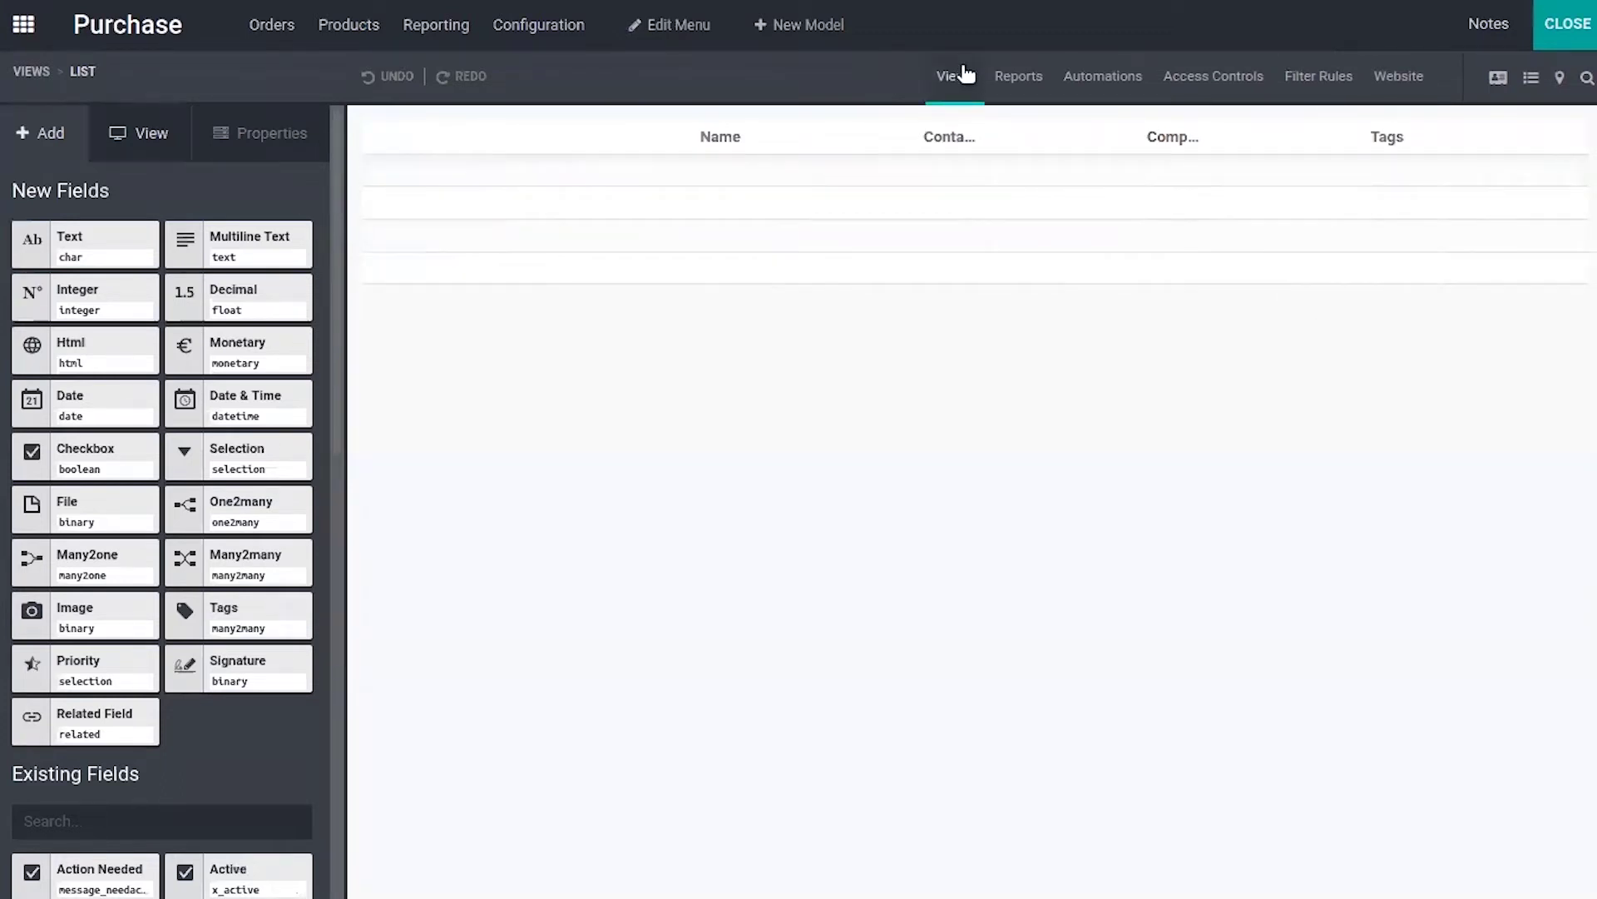
{"action": "left_click", "coordinate": [1498, 80]}
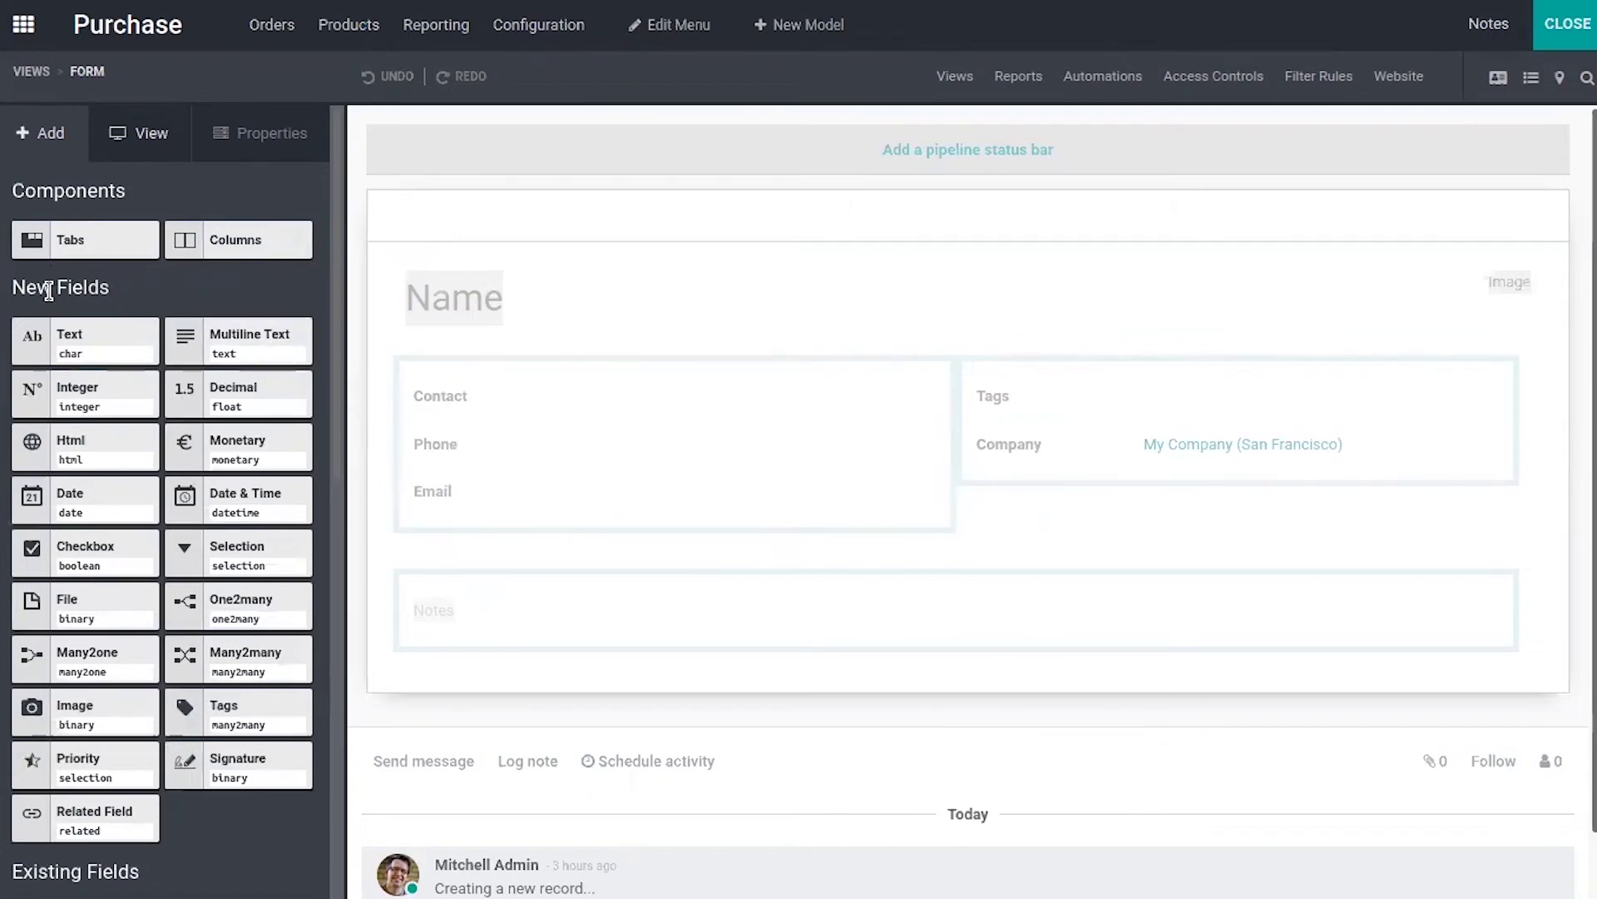
Look through the new and existing fields available for the Business Type form.
{"action": "left_click_drag", "start_coordinate": [65, 341], "coordinate": [458, 548]}
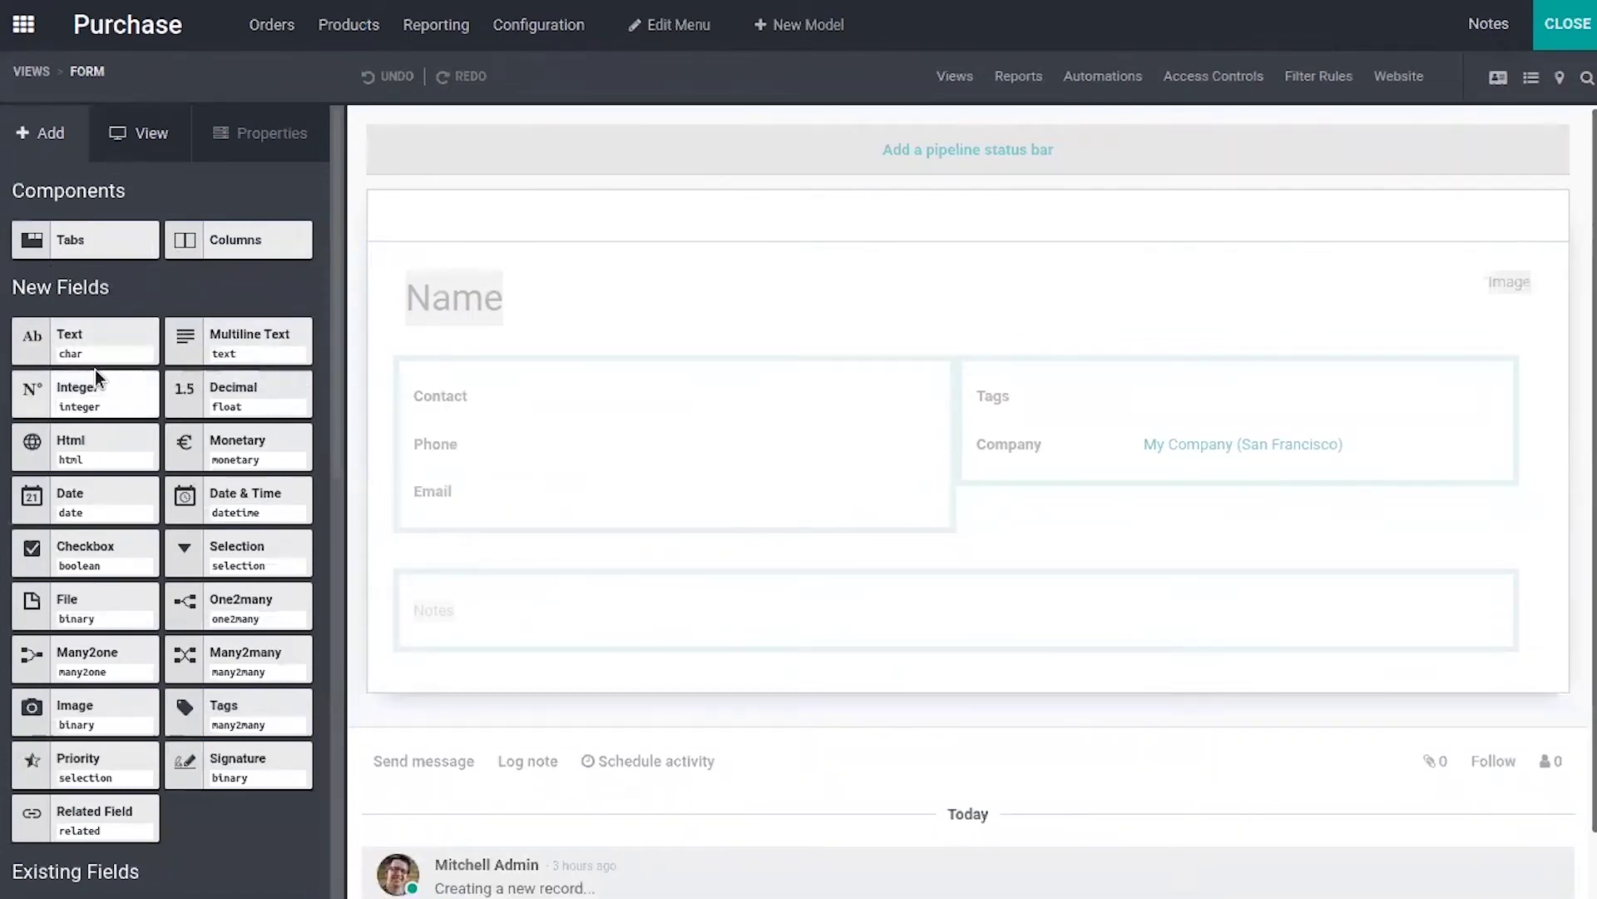
{"action": "left_click_drag", "start_coordinate": [338, 213], "coordinate": [389, 553]}
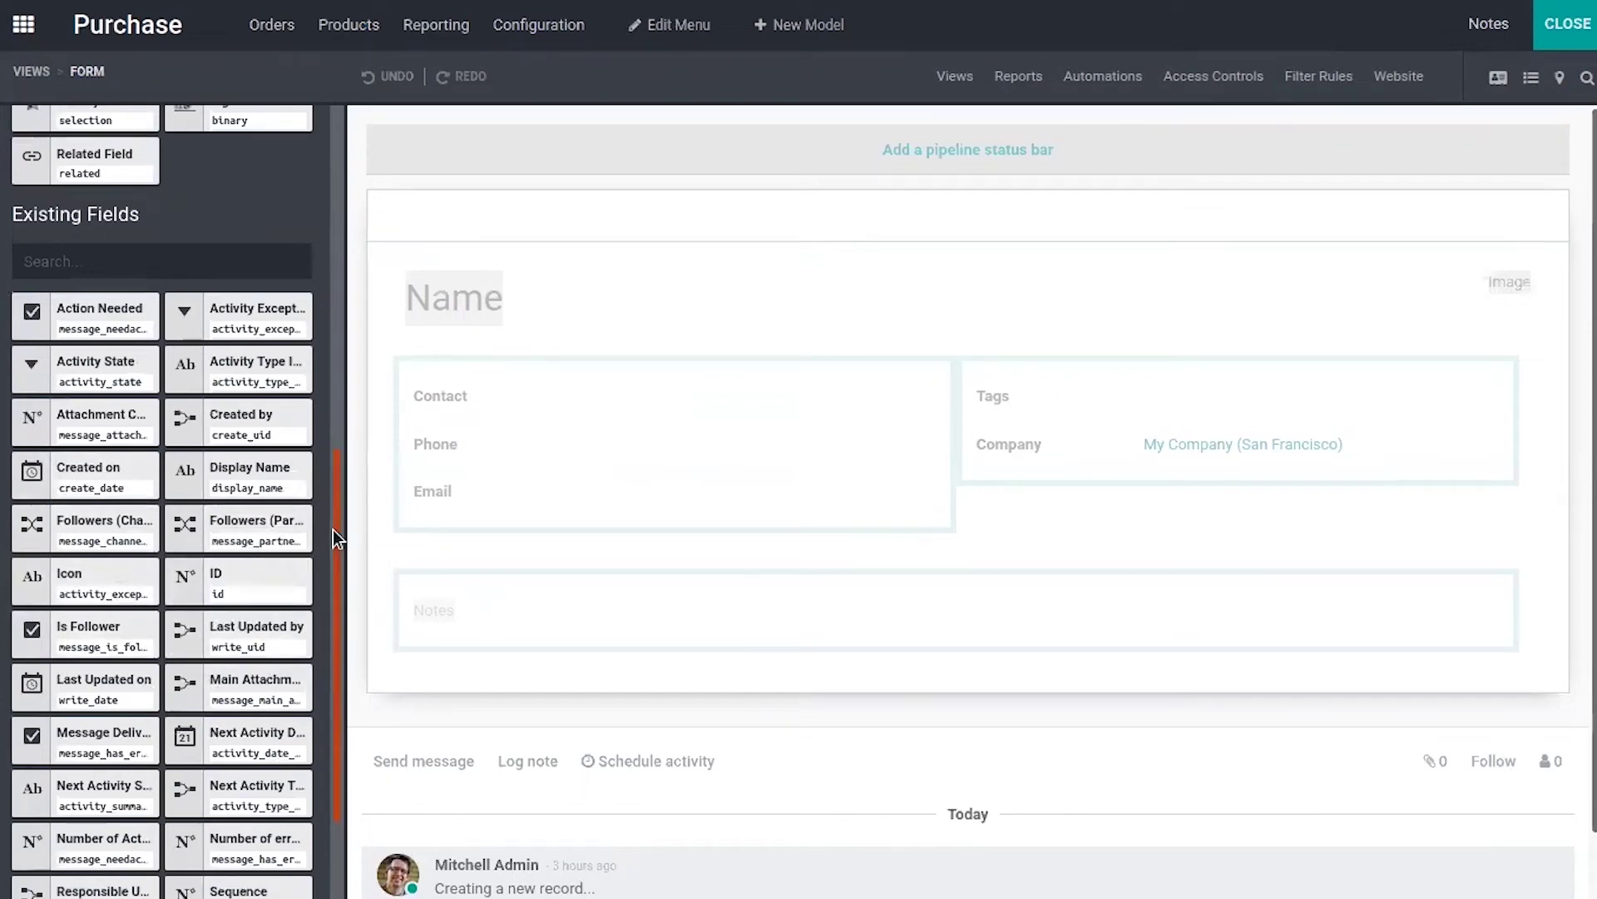
{"action": "left_click_drag", "start_coordinate": [332, 529], "coordinate": [331, 646]}
{"action": "scroll", "coordinate": [336, 457], "scroll_direction": "up", "scroll_amount": 6}
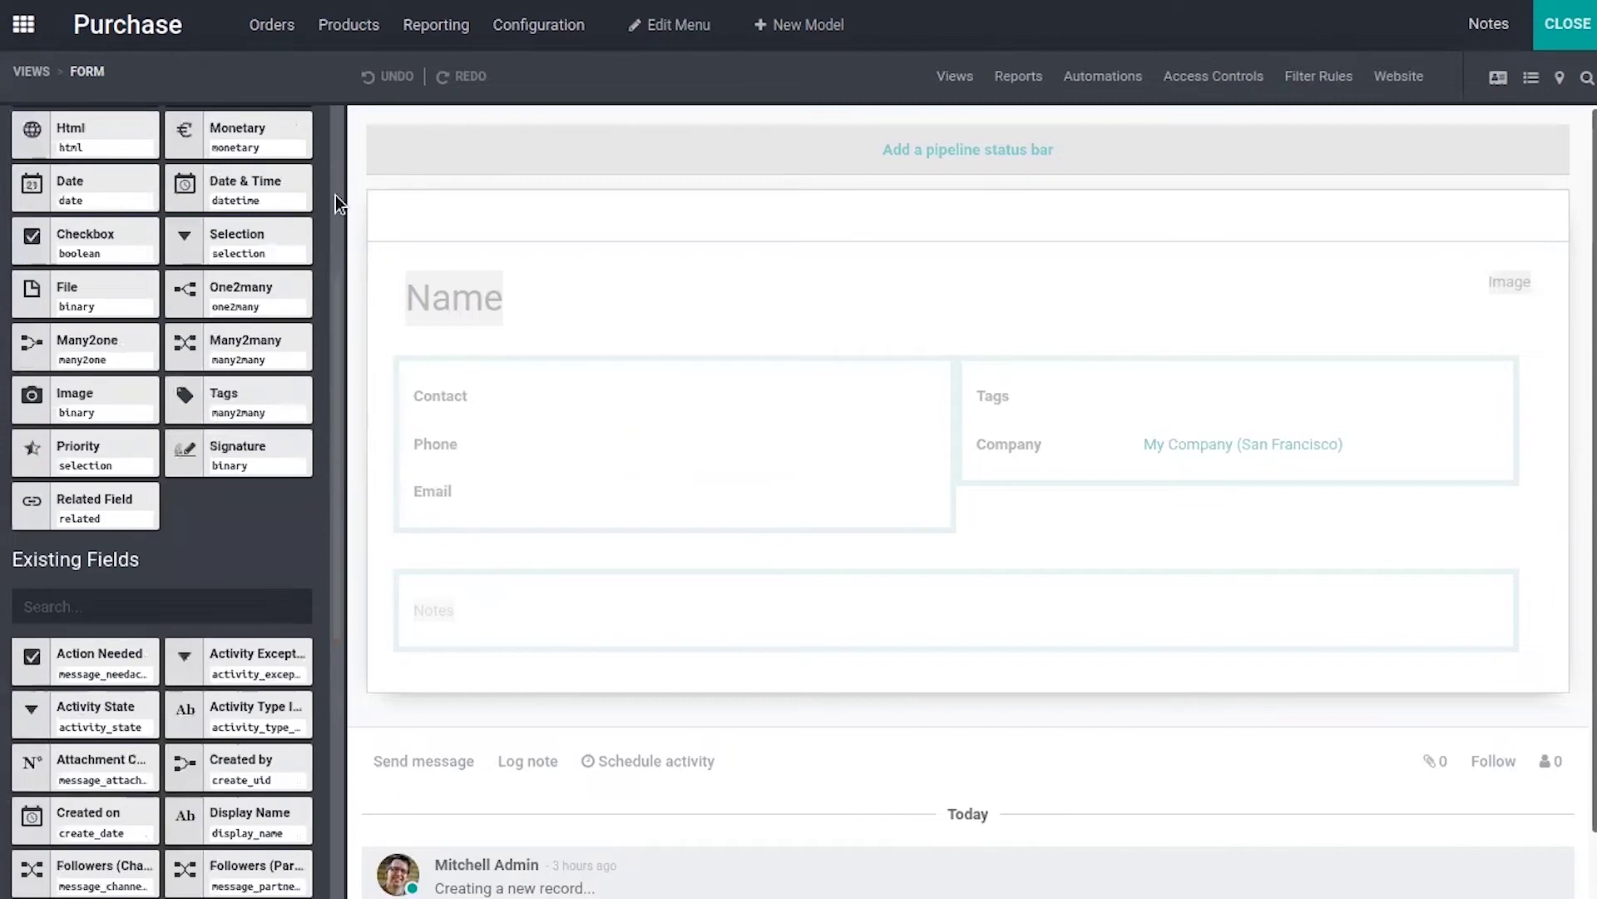
{"action": "scroll", "coordinate": [336, 195], "scroll_direction": "up", "scroll_amount": 3}
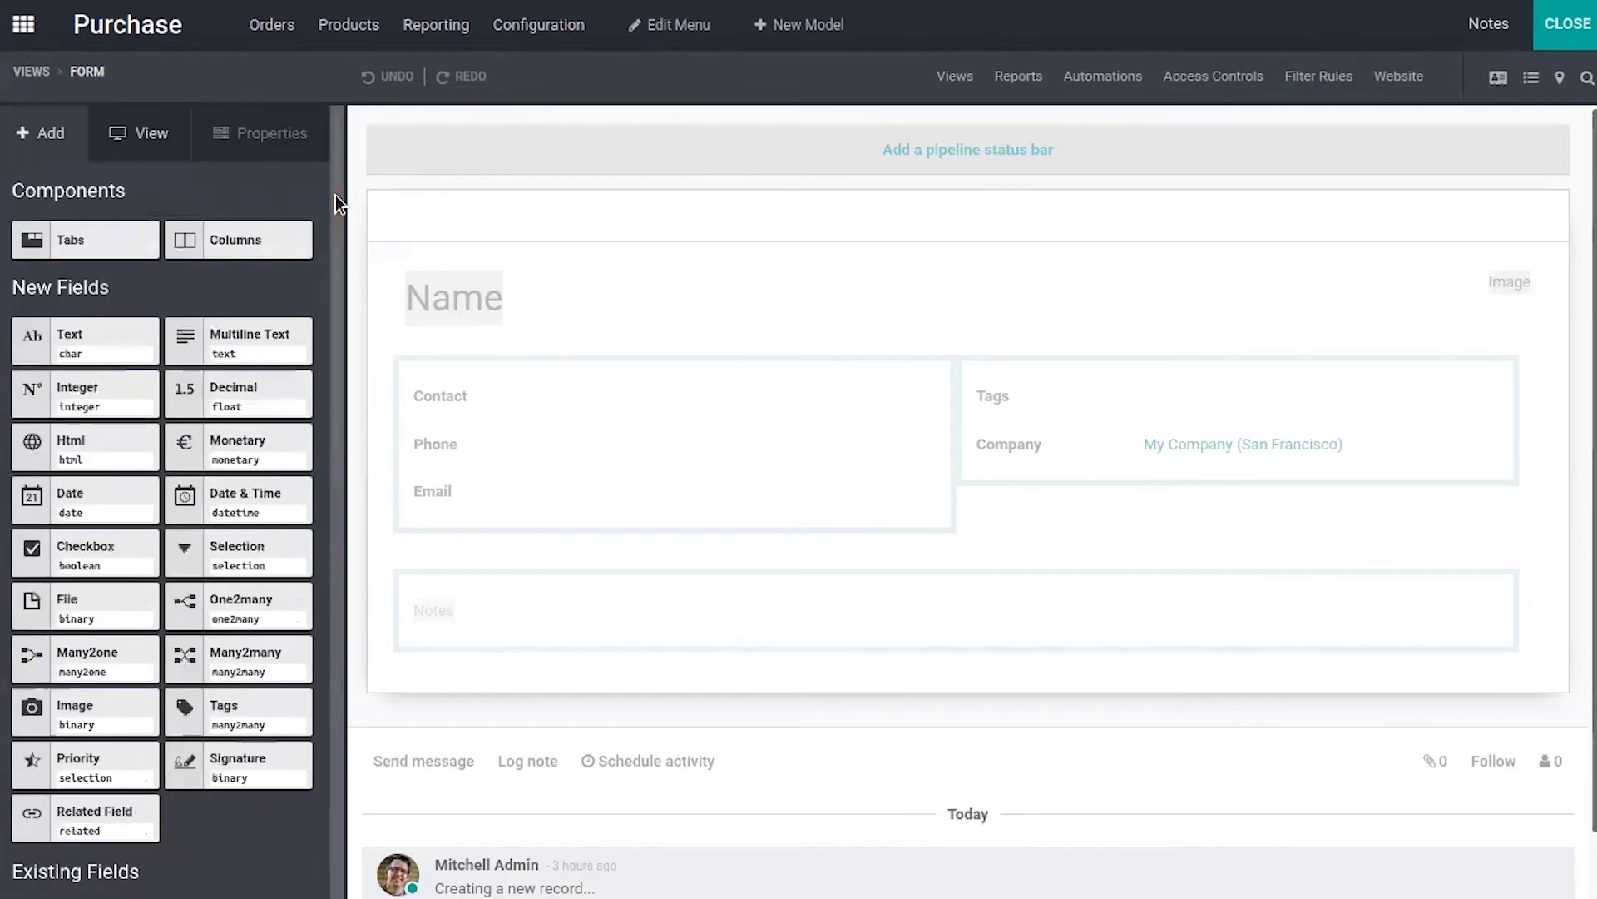
Add a new Text field before the Name column in the Business Type list view.
{"action": "left_click", "coordinate": [1533, 81]}
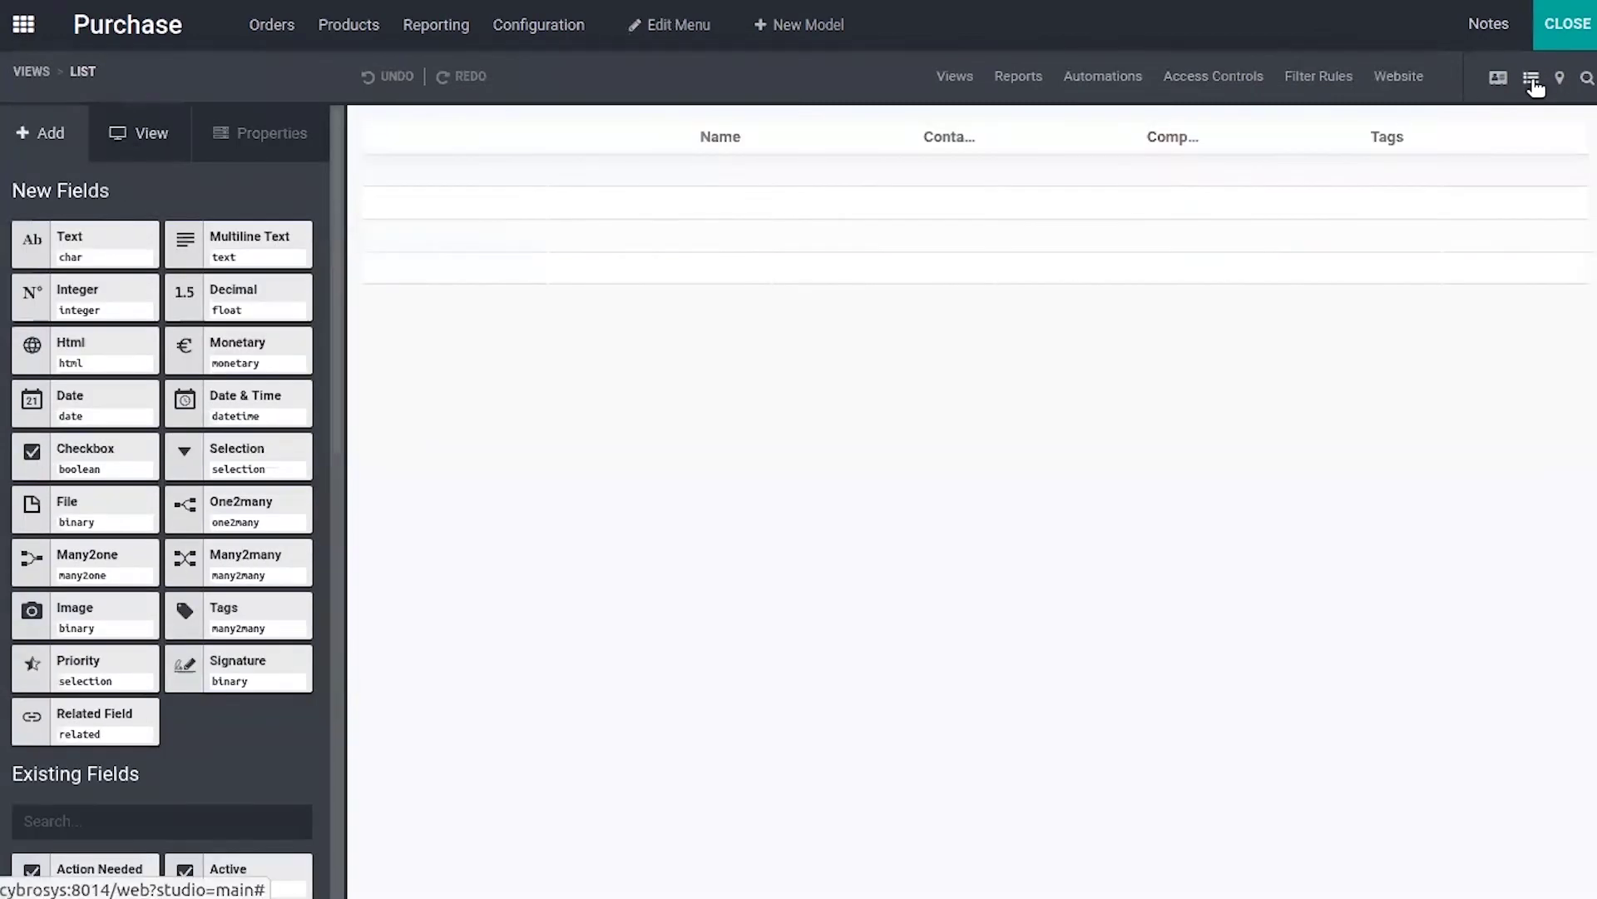
{"action": "left_click_drag", "start_coordinate": [83, 250], "coordinate": [576, 178]}
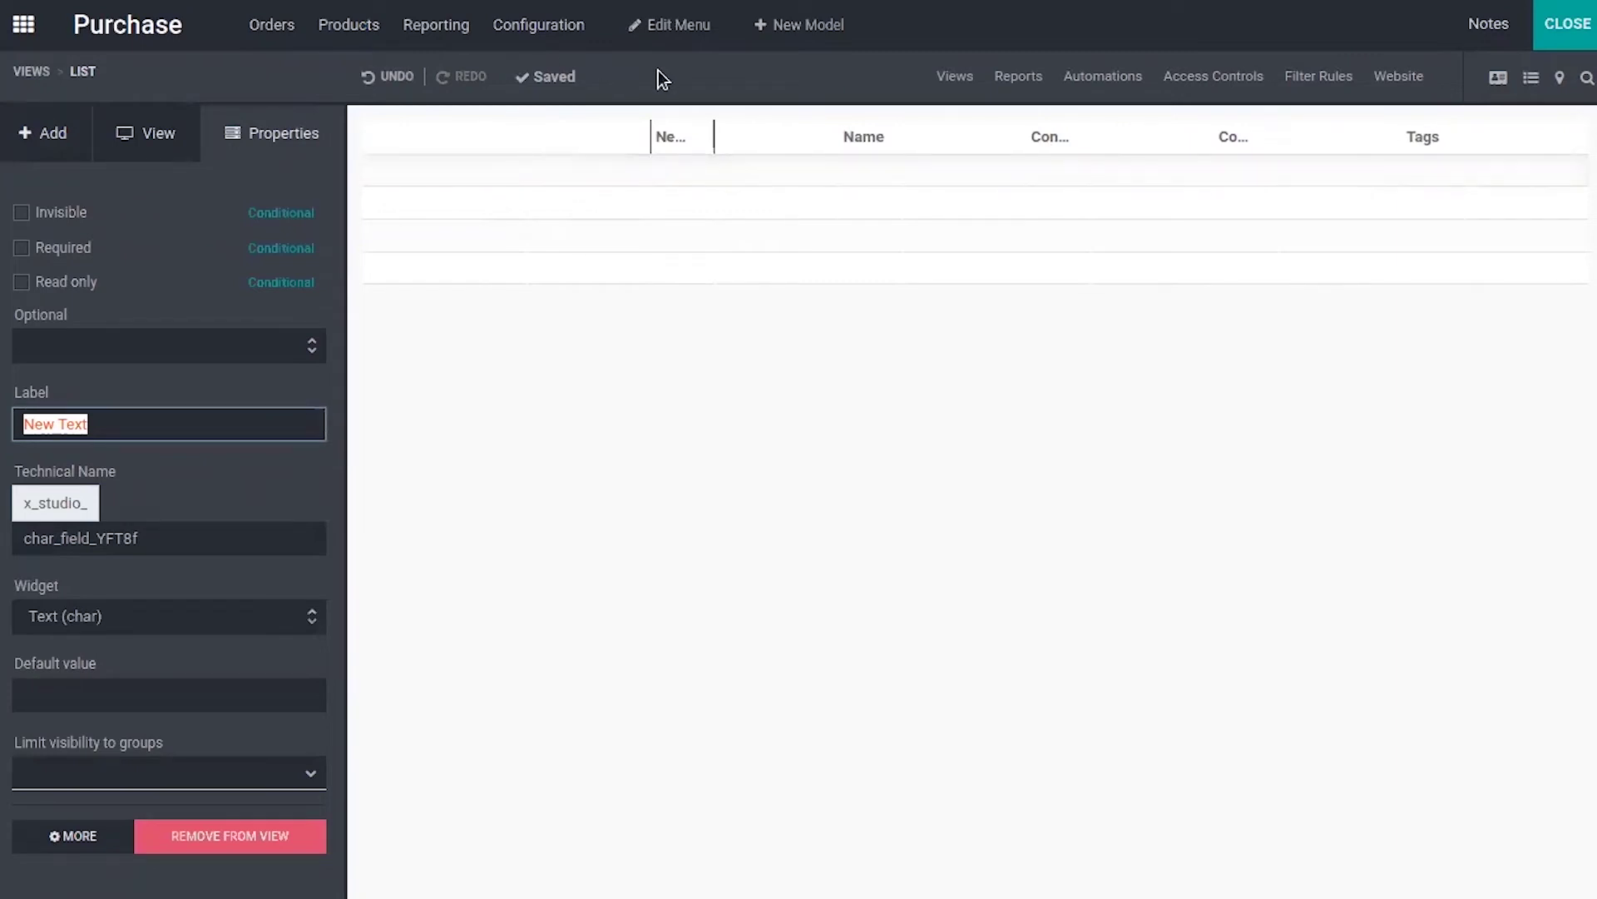
{"action": "left_click", "coordinate": [294, 26]}
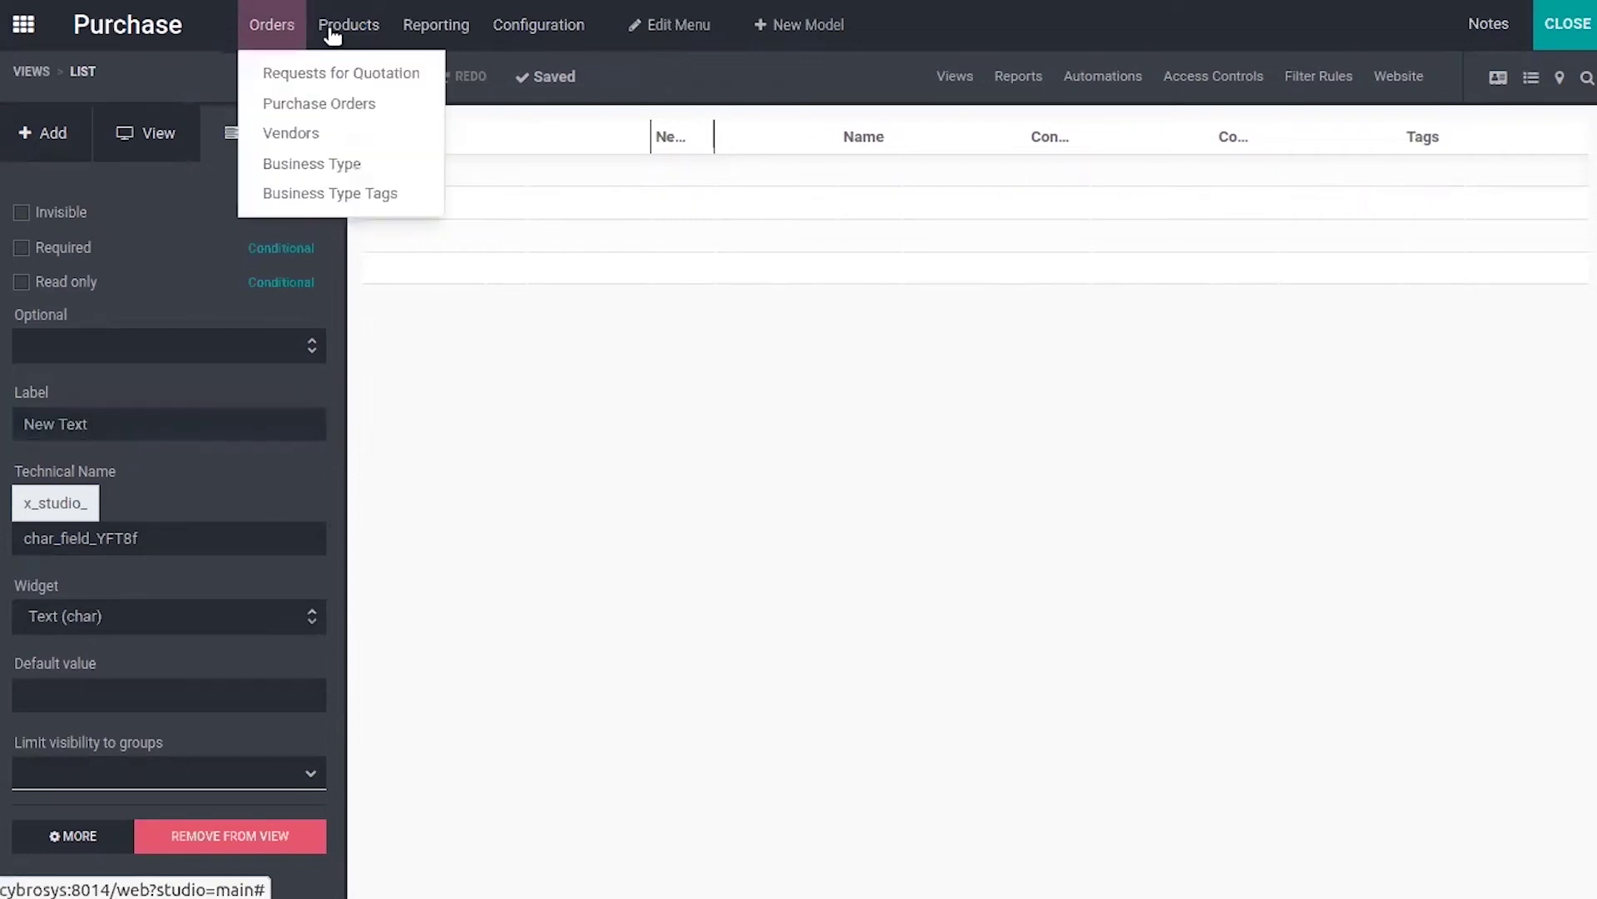
{"action": "left_click", "coordinate": [724, 80]}
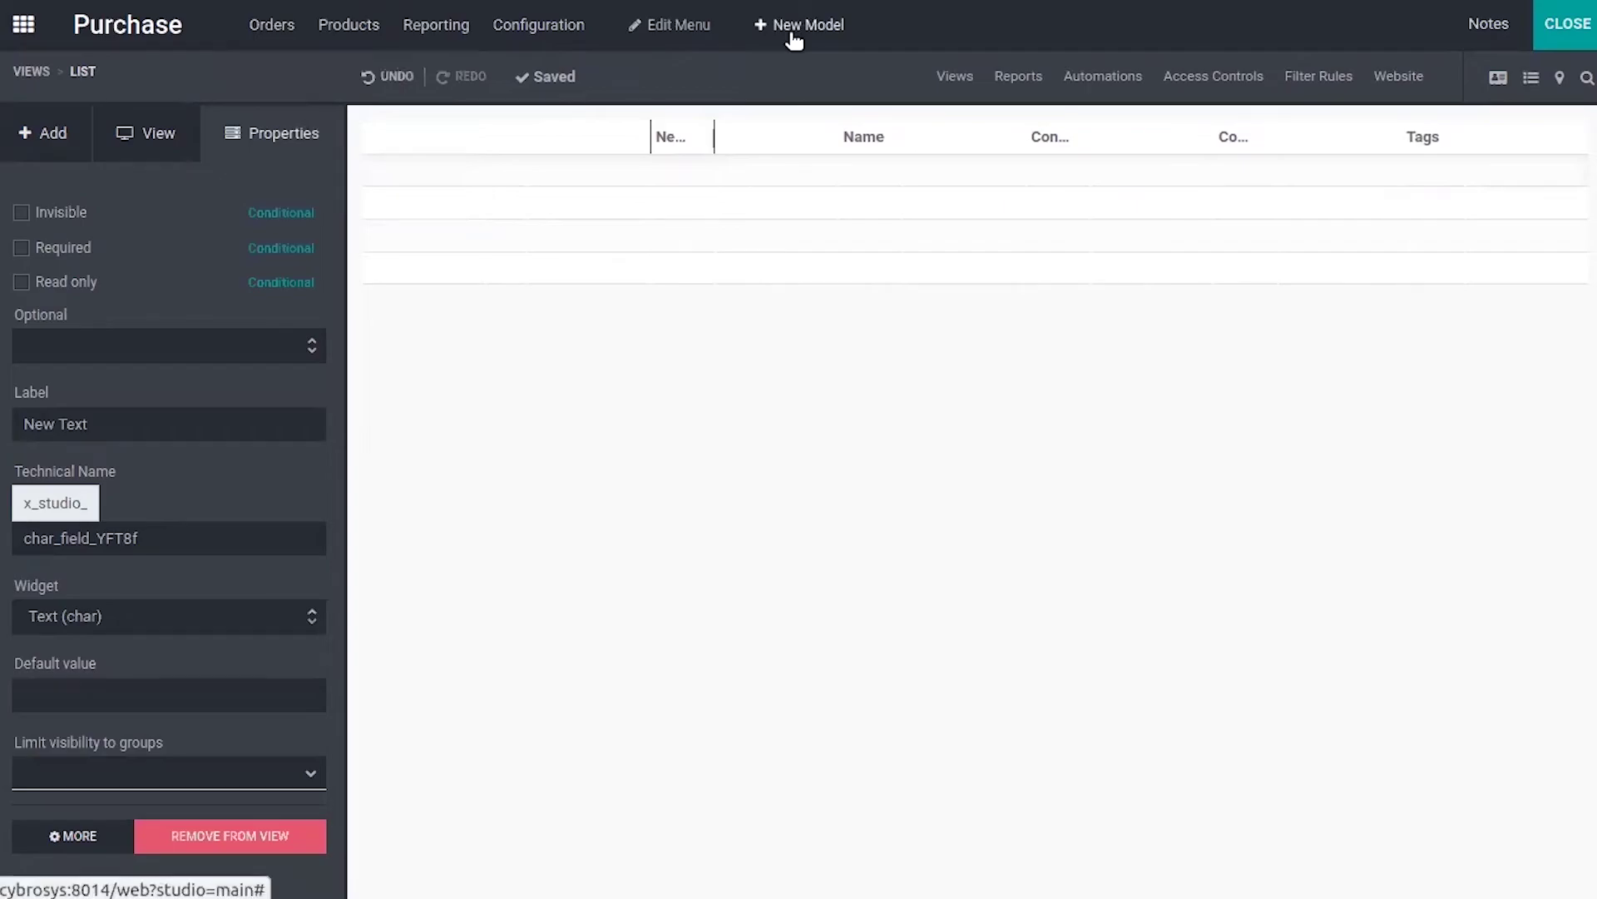
Try to create a new model named Finance with Contact details enabled.
{"action": "left_click", "coordinate": [793, 33]}
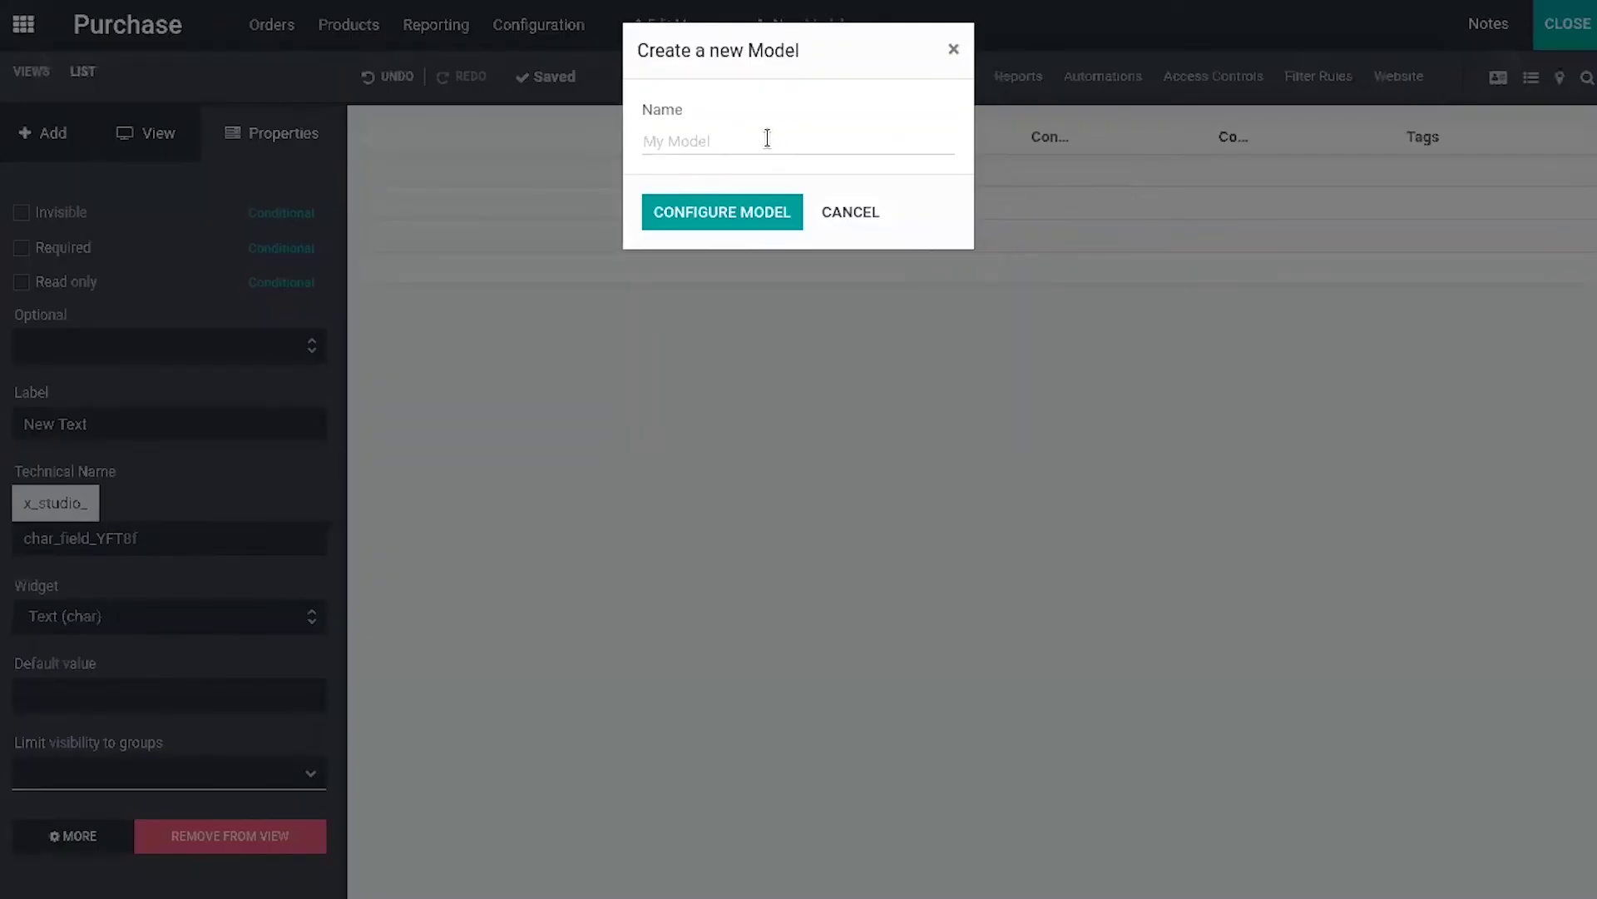
{"action": "type", "text": "Finance"}
{"action": "left_click", "coordinate": [711, 210]}
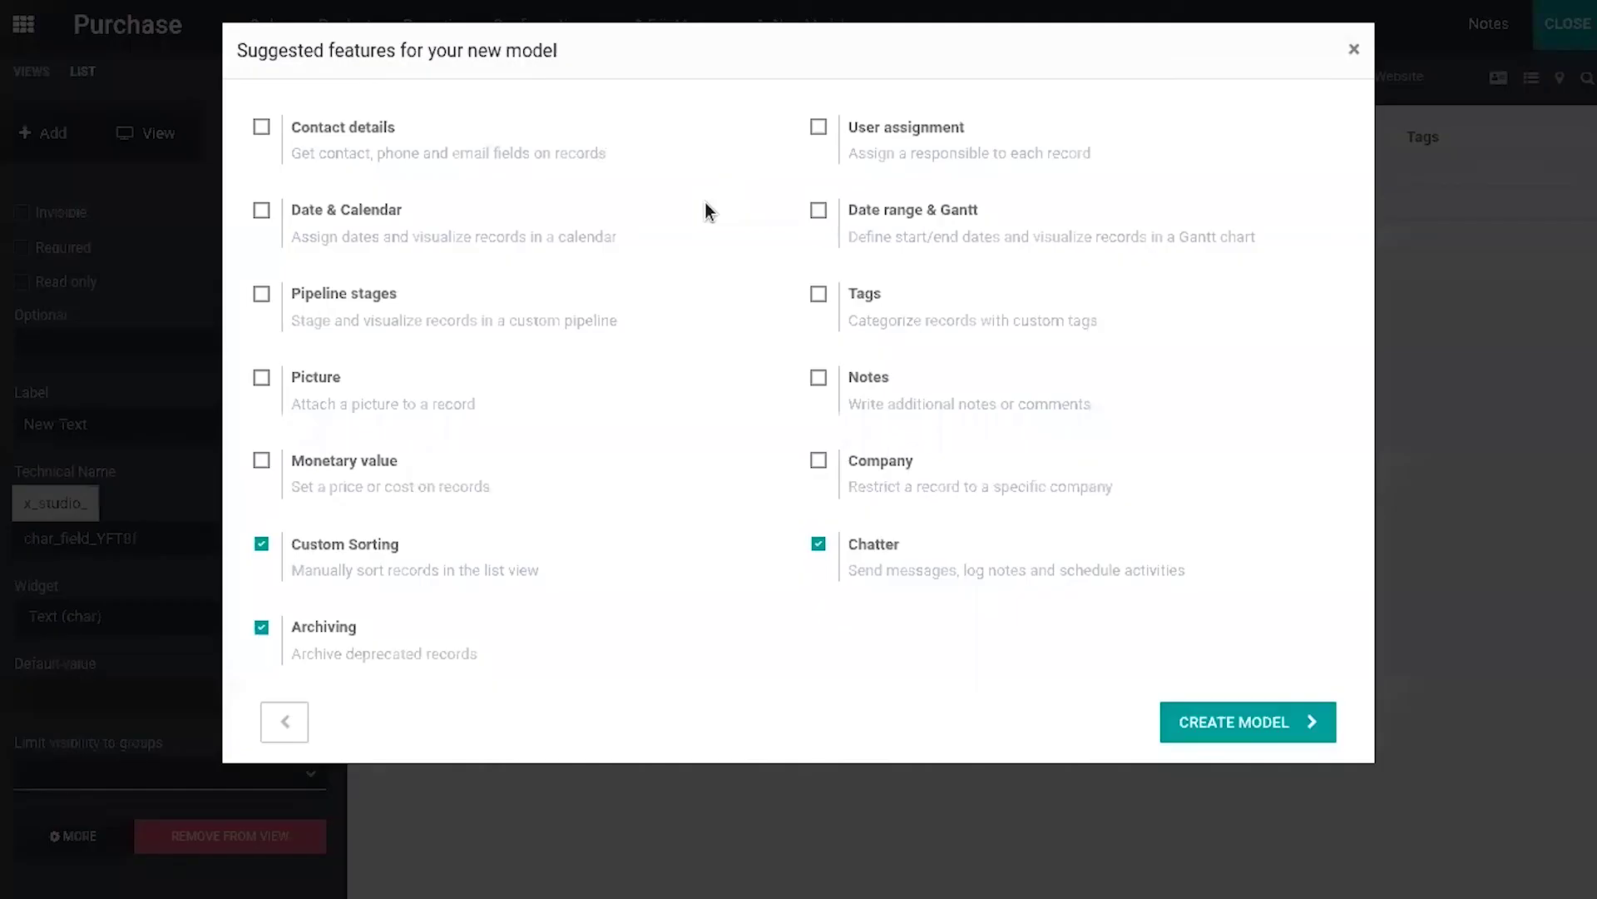
{"action": "left_click", "coordinate": [371, 132]}
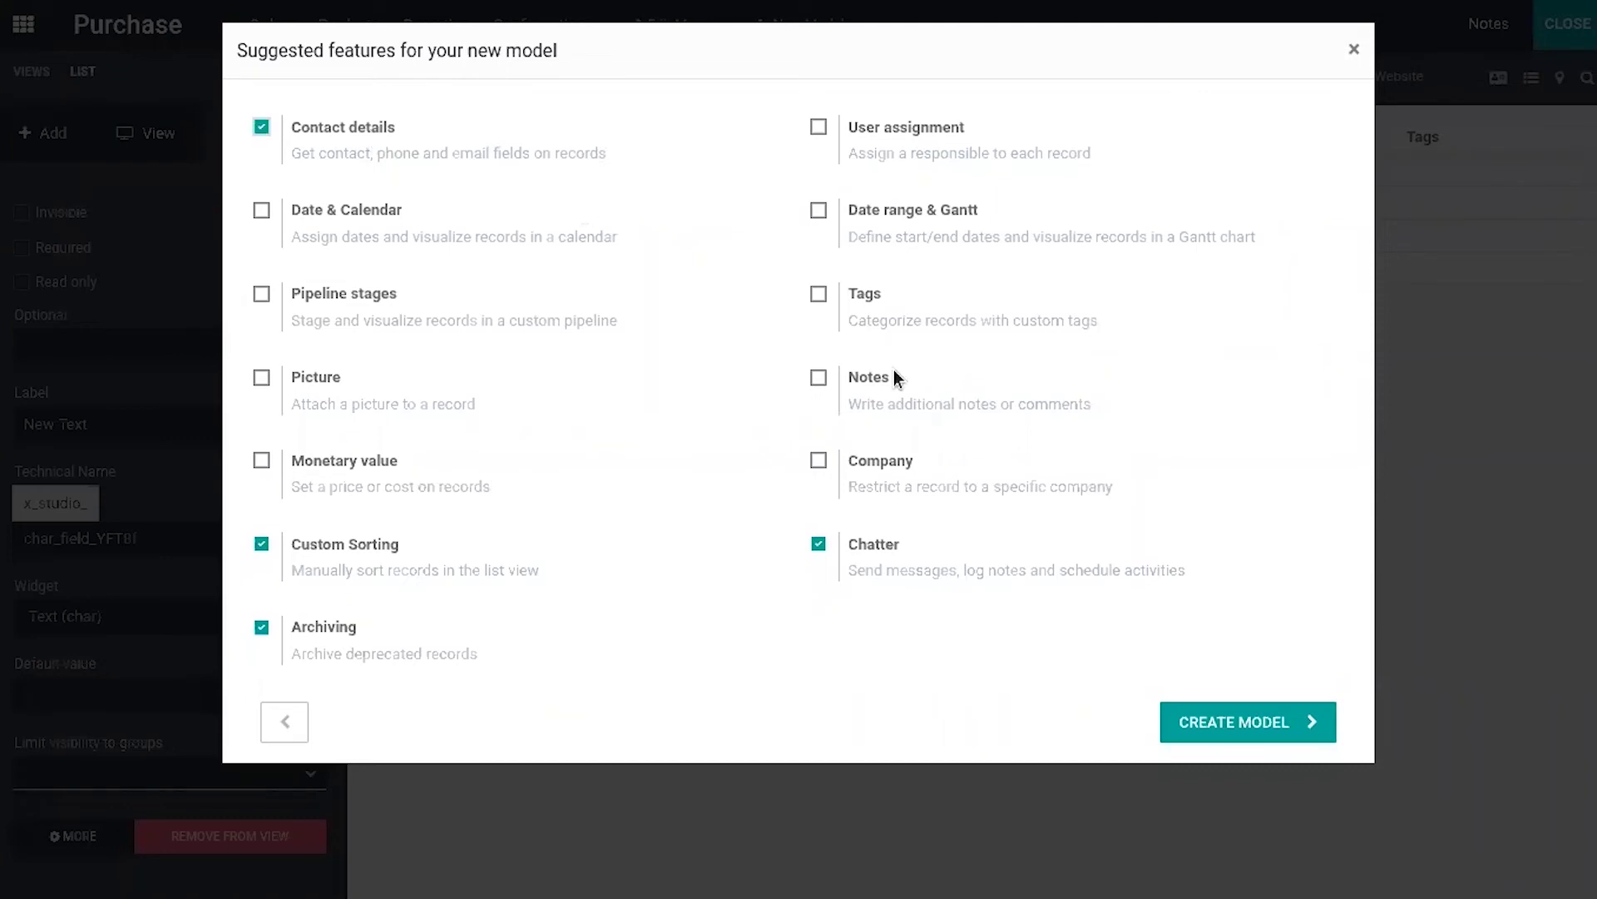
{"action": "left_click", "coordinate": [1229, 727]}
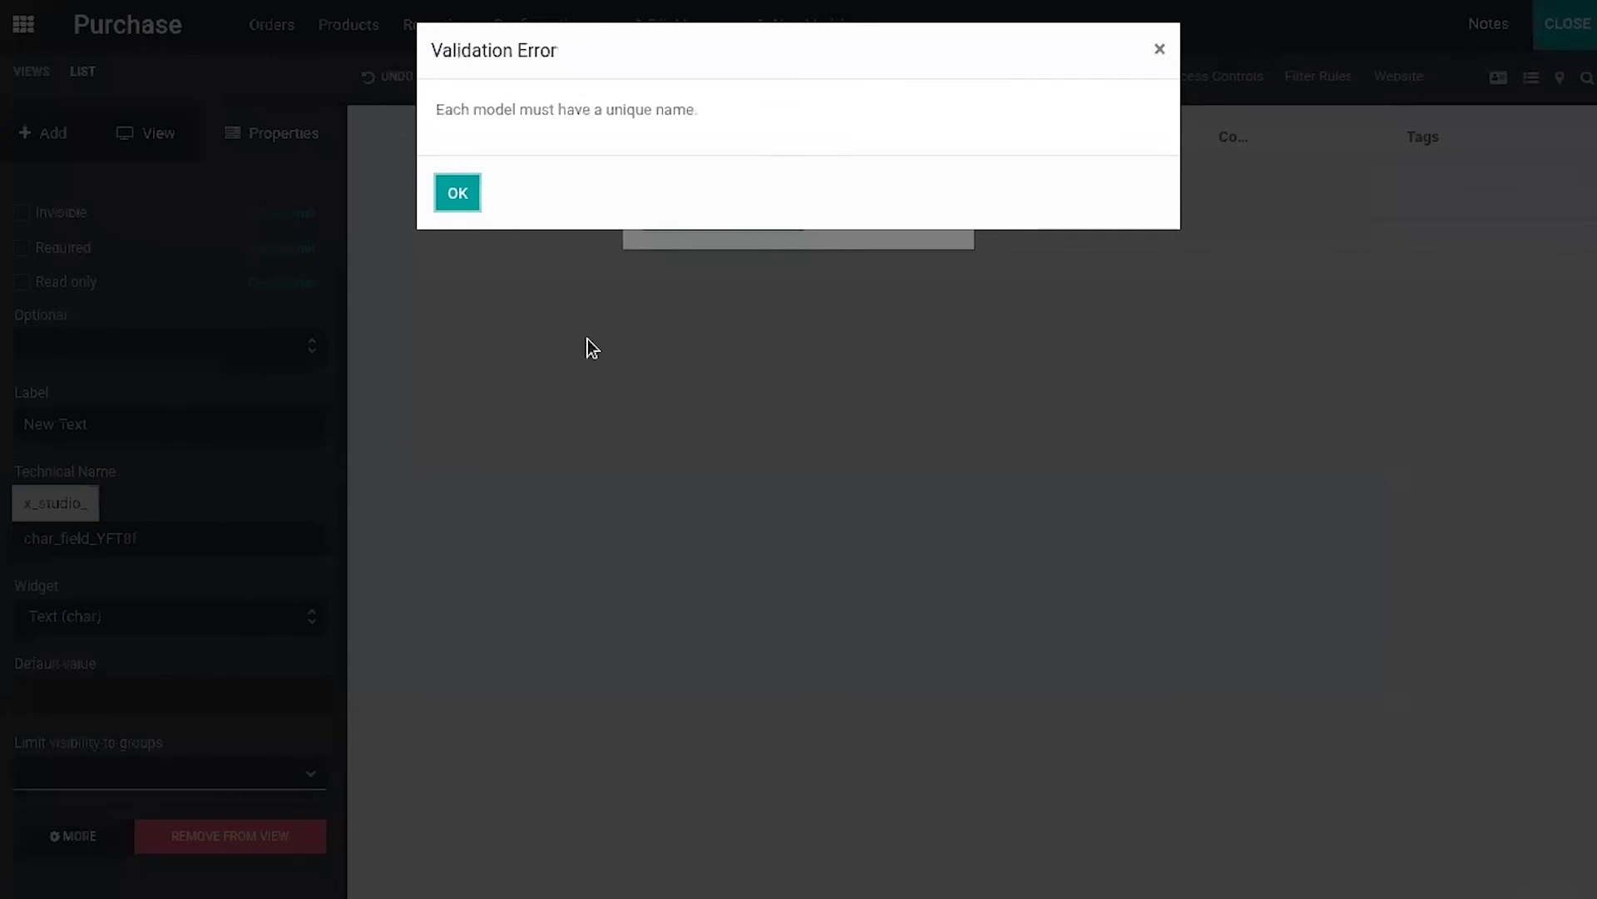
{"action": "left_click", "coordinate": [466, 191]}
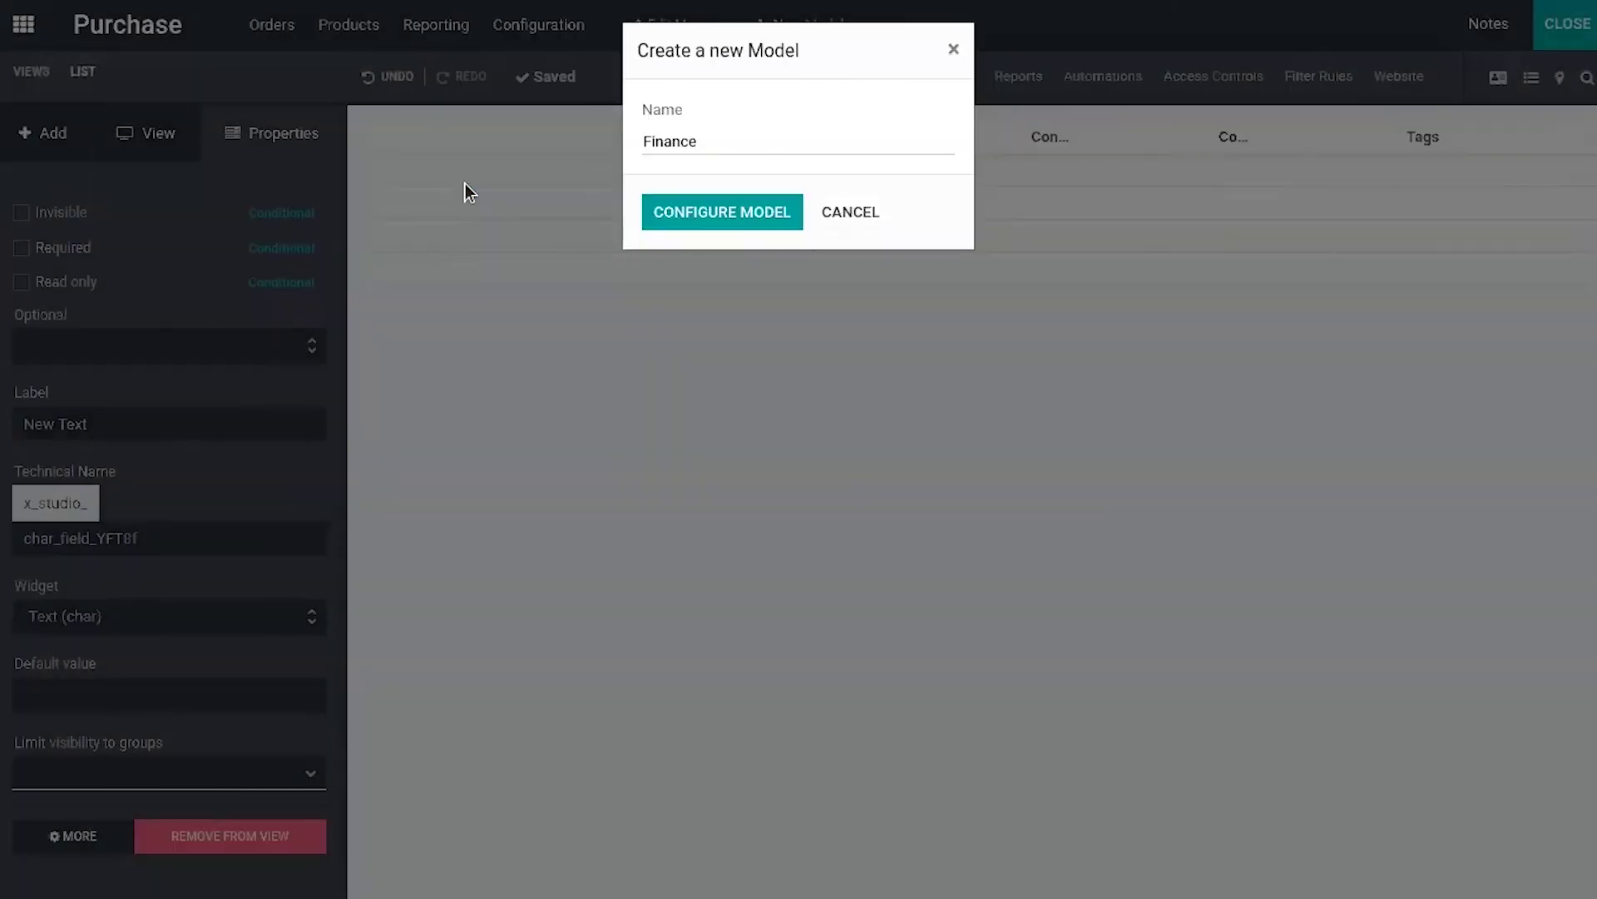
Prefix the model name Finance with My and create the model with Date & Calendar enabled.
{"action": "left_click", "coordinate": [709, 150]}
{"action": "key", "text": "Home"}
{"action": "type", "text": "My"}
{"action": "left_click", "coordinate": [745, 210]}
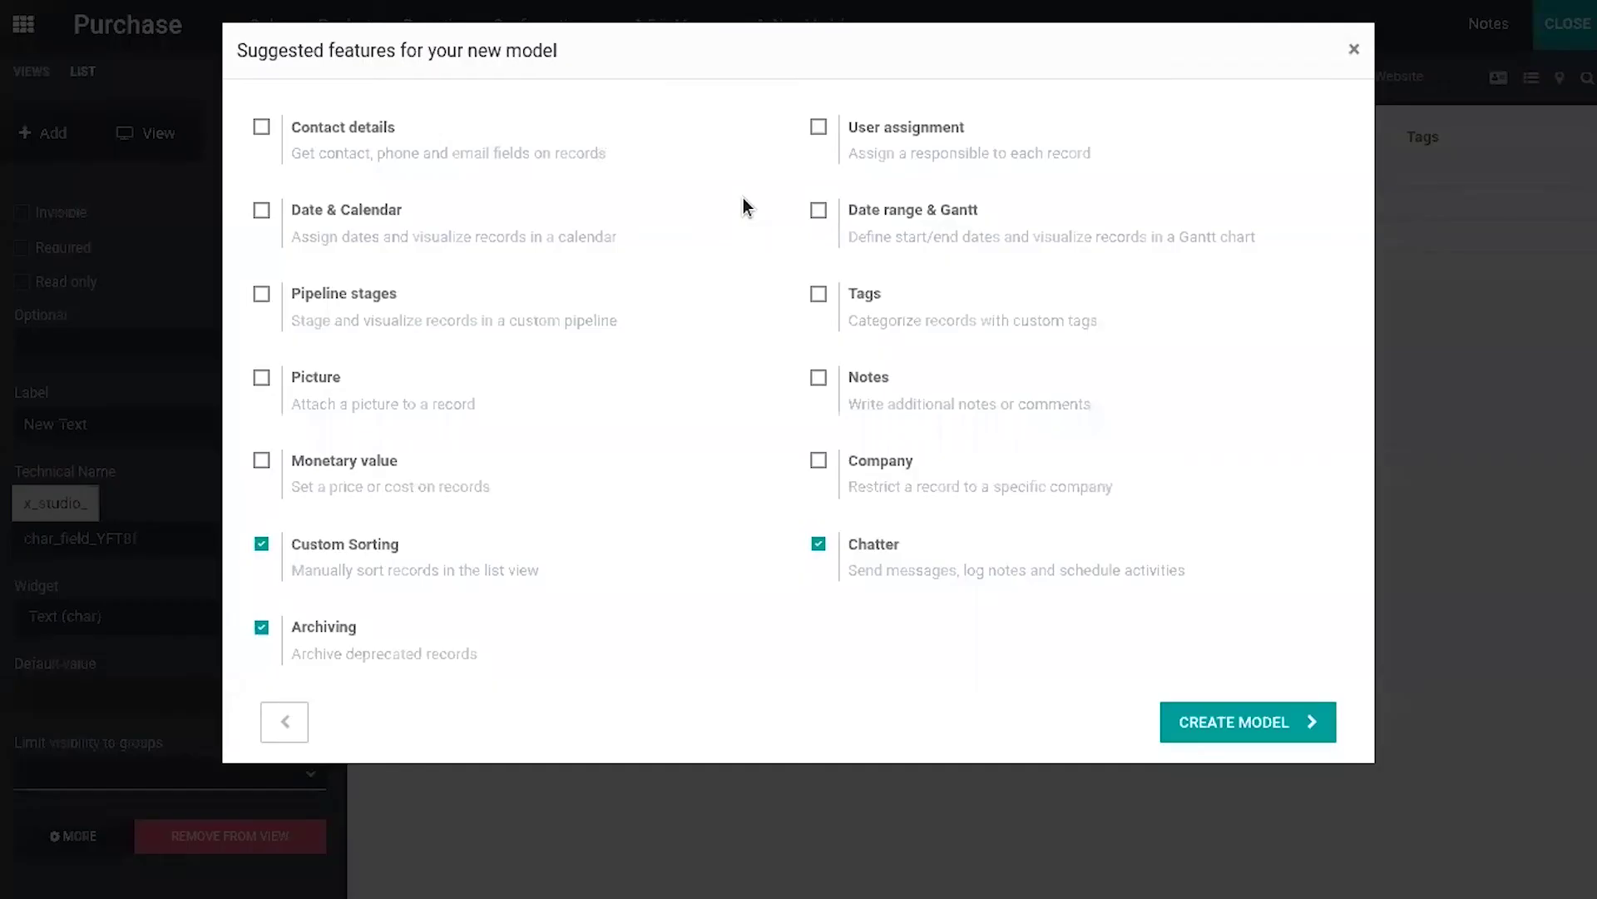
{"action": "left_click", "coordinate": [336, 208]}
{"action": "left_click", "coordinate": [1296, 721]}
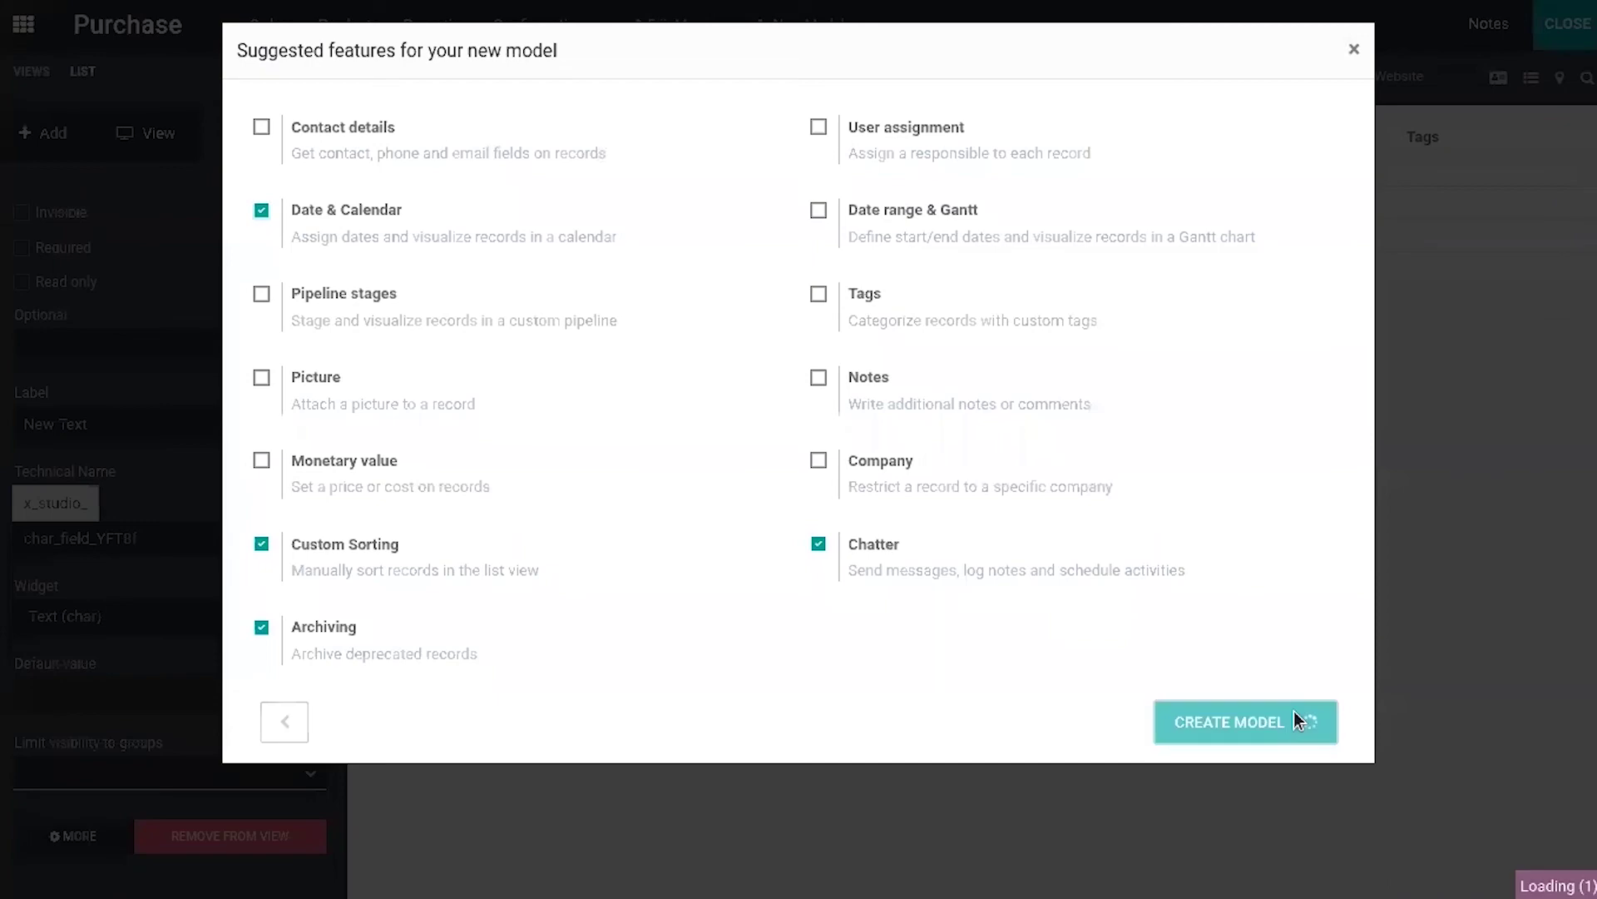